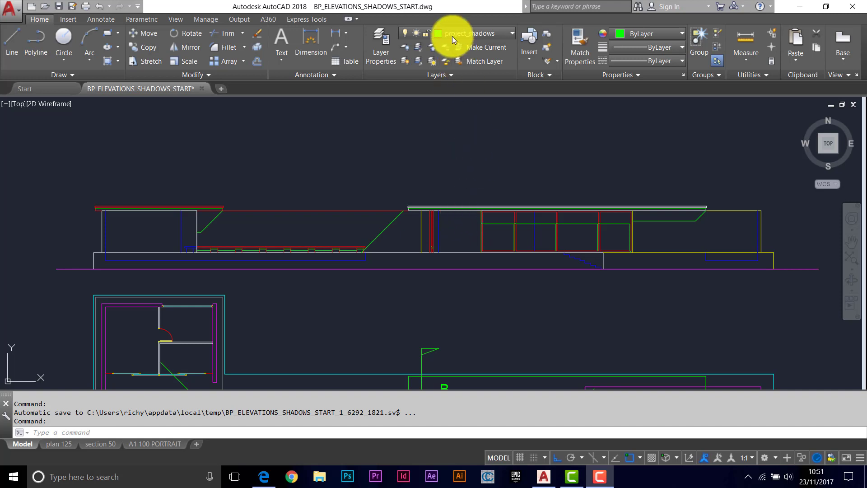
Create a new layer named polyline_shadows and give it the colour yellow
click(381, 50)
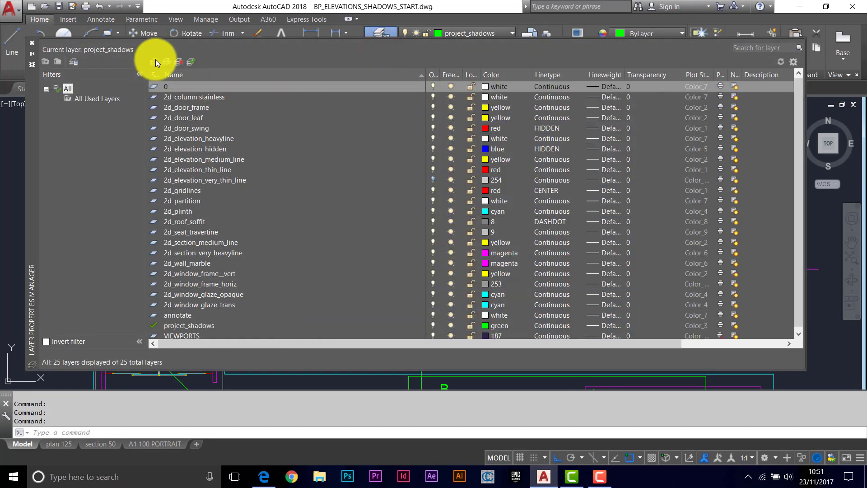
click(155, 61)
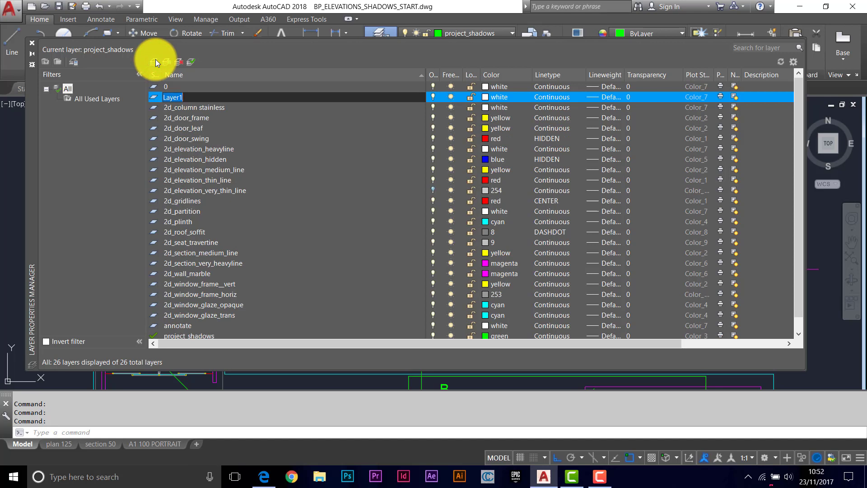
text(polyline_shadows)
click(485, 96)
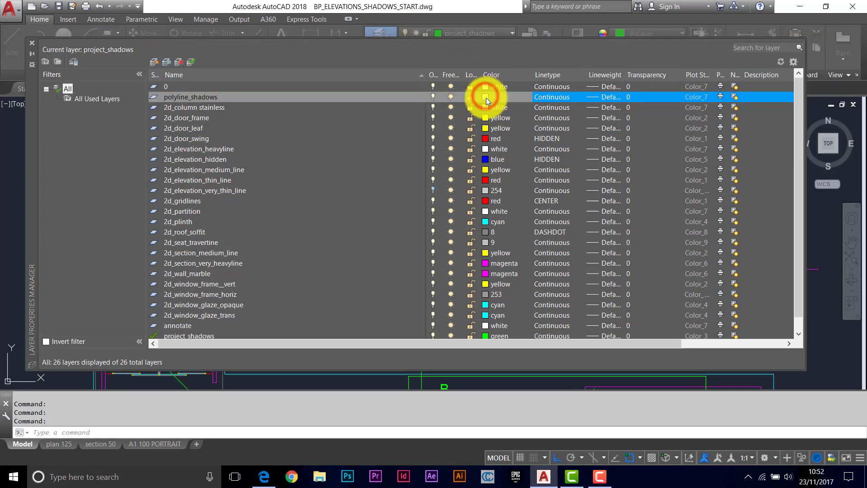
click(486, 97)
click(272, 183)
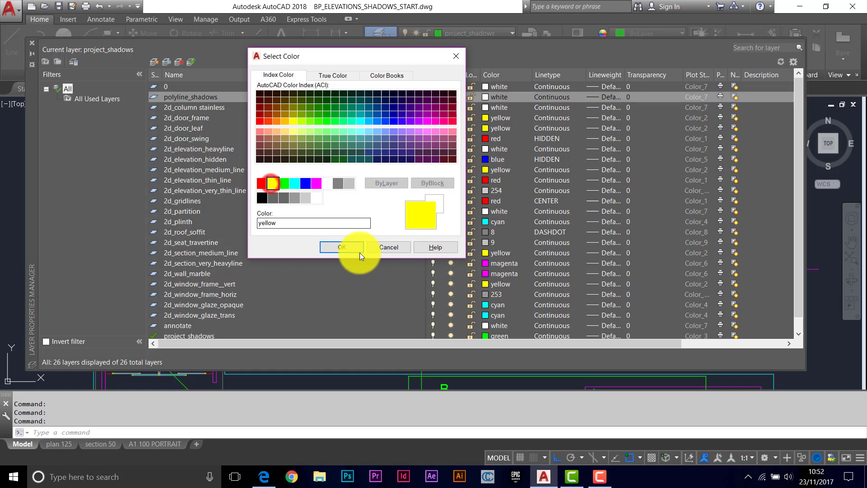
click(343, 246)
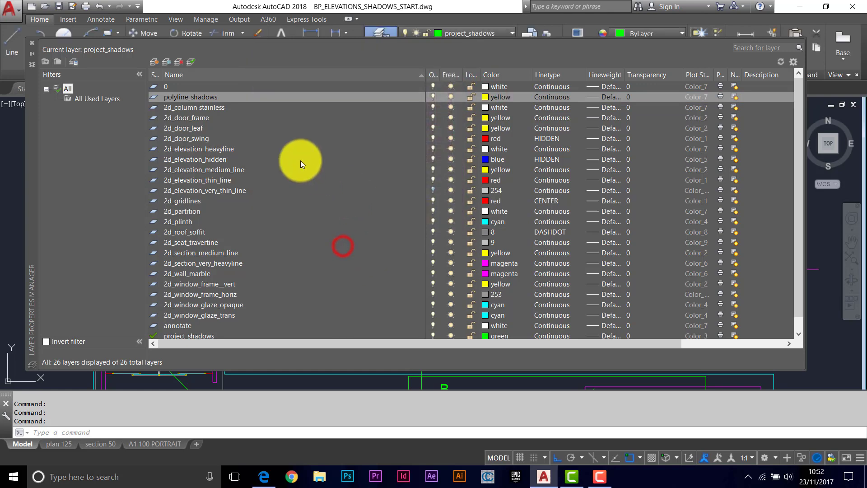
Add a white shadows layer and make polyline_shadows the current layer
click(155, 62)
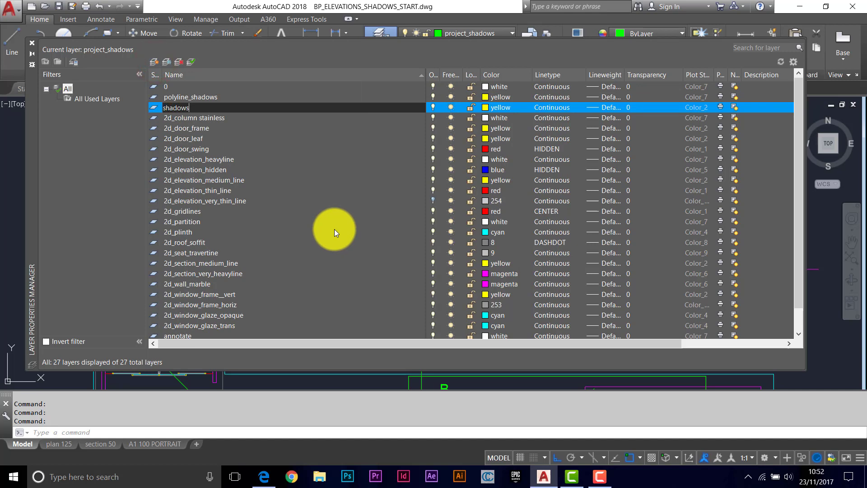
click(484, 107)
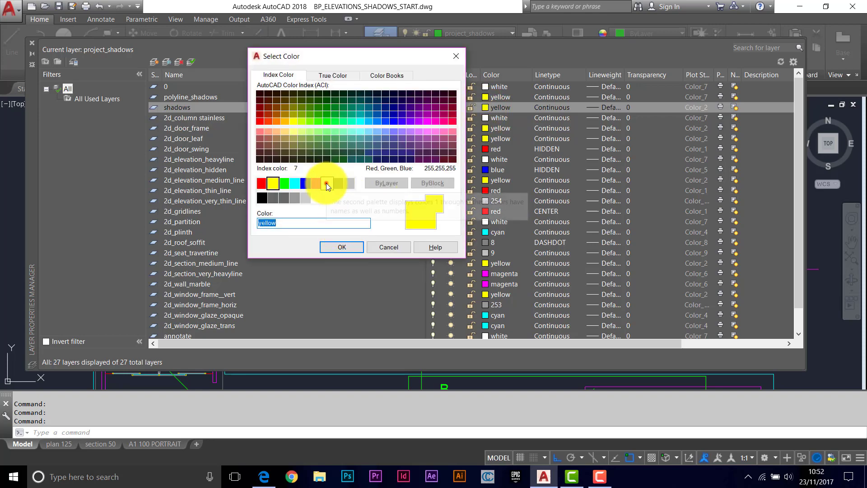
click(327, 183)
click(344, 246)
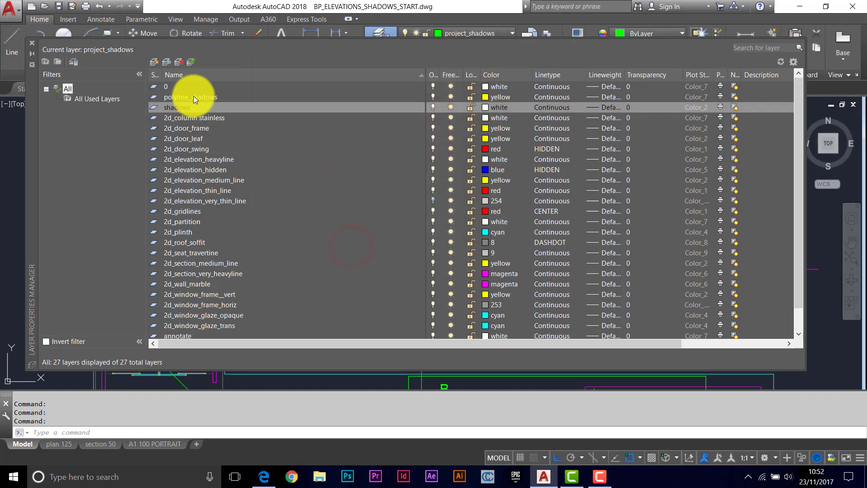
click(193, 97)
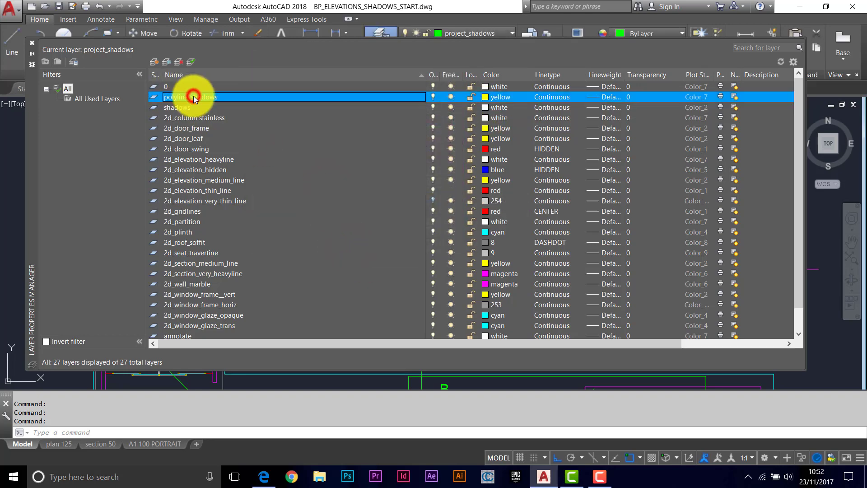
click(188, 61)
click(35, 42)
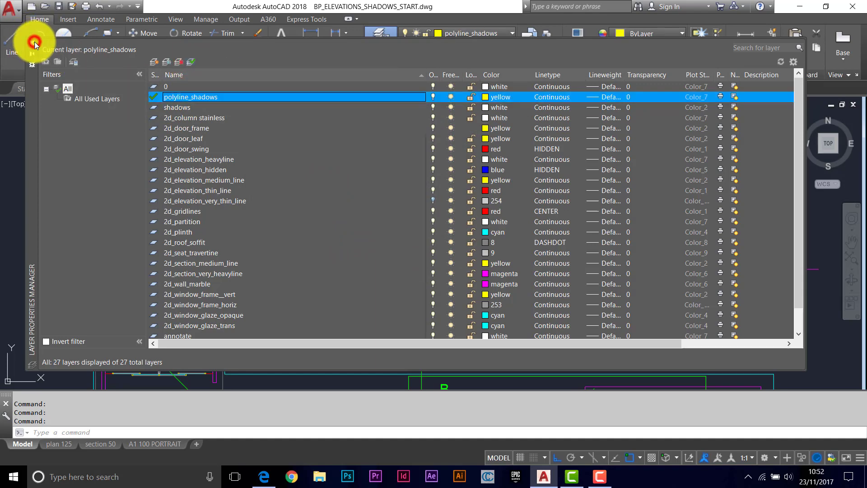
Trace a closed four-vertex polyline from the wall's top corner around the diagonal overhang shadow
click(34, 42)
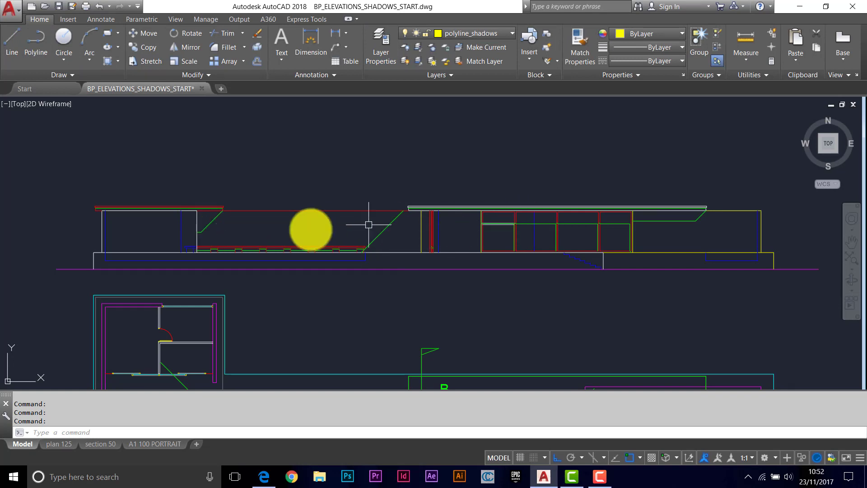
scroll(199, 216, up, 5)
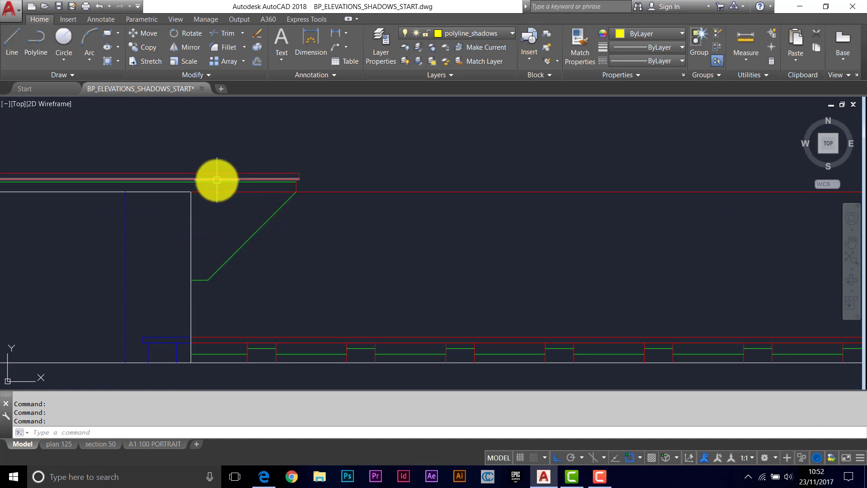
click(36, 42)
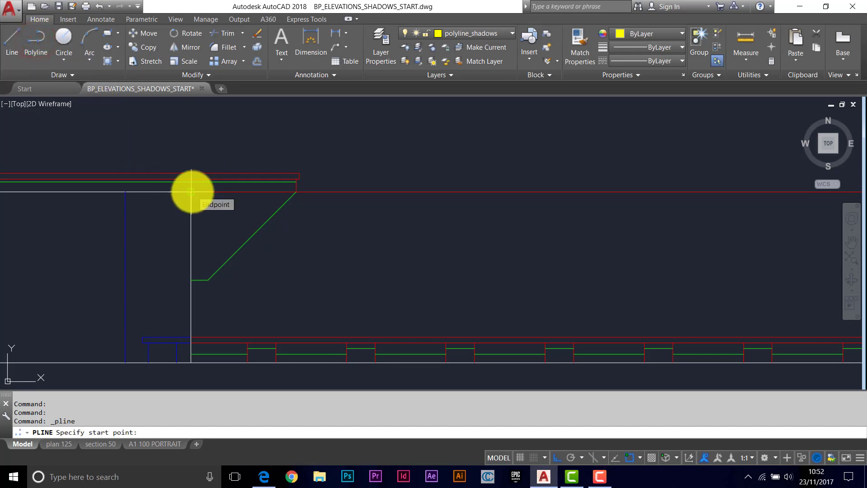
click(191, 192)
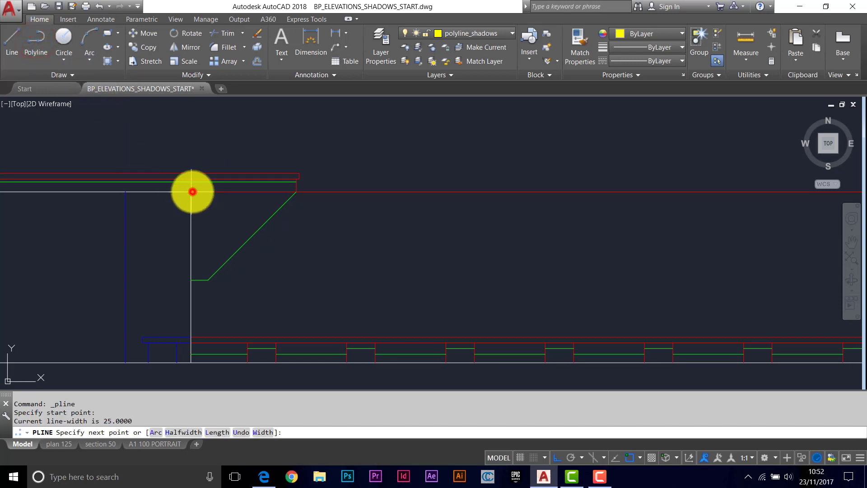
click(295, 192)
click(209, 281)
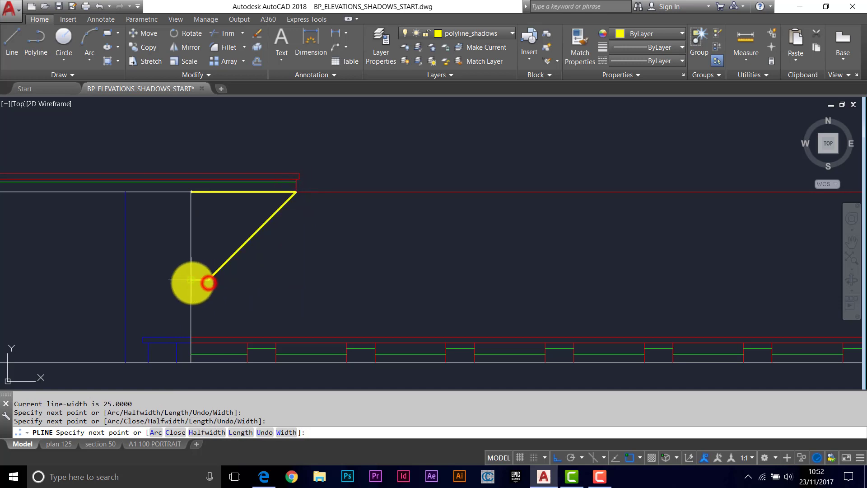
click(191, 281)
text(c)
key(Return)
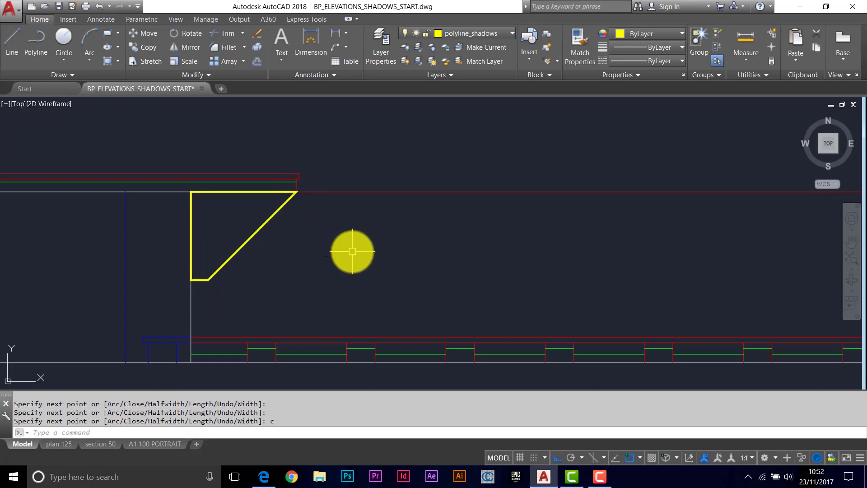
Start a new polyline at the diagonal's top, running down and along the base around the small step
scroll(508, 258, down, 2)
middle_drag(508, 257, 316, 235)
scroll(353, 227, up, 3)
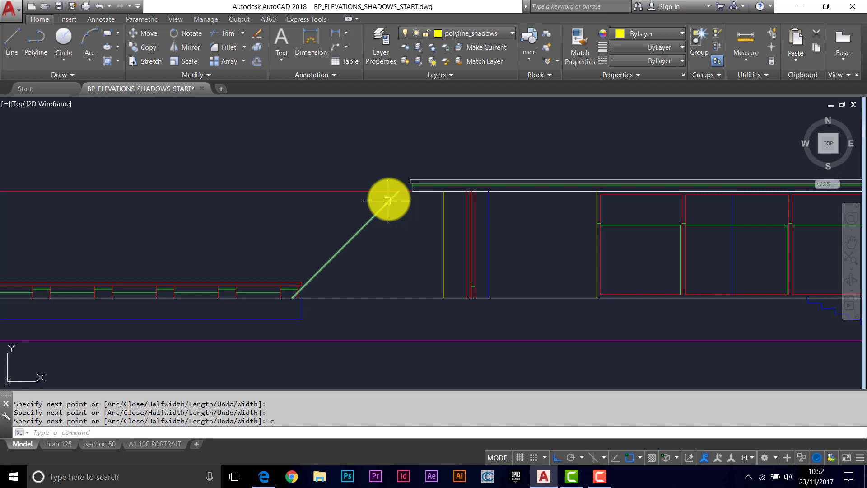
key(Return)
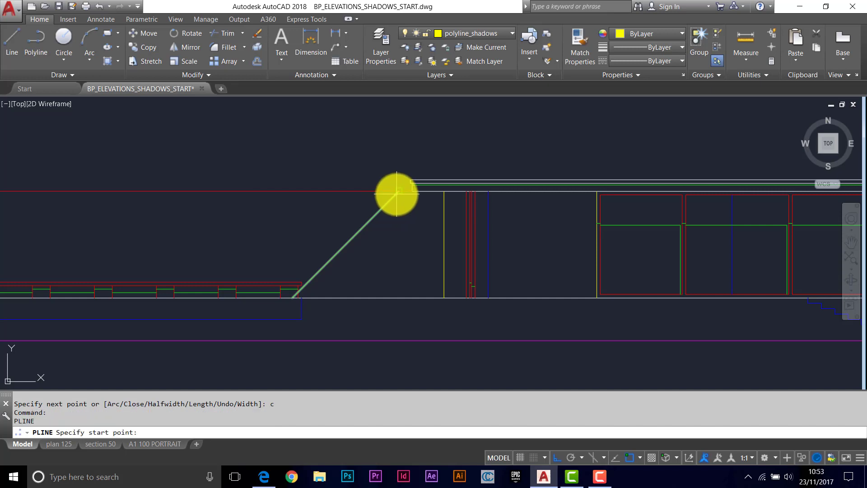
click(397, 193)
scroll(300, 299, up, 4)
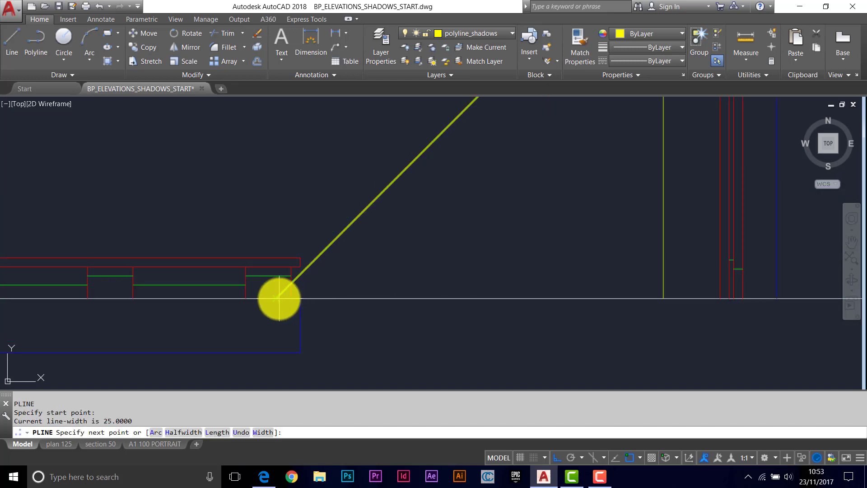
click(279, 298)
scroll(358, 293, down, 3)
middle_drag(434, 289, 387, 300)
scroll(409, 303, up, 3)
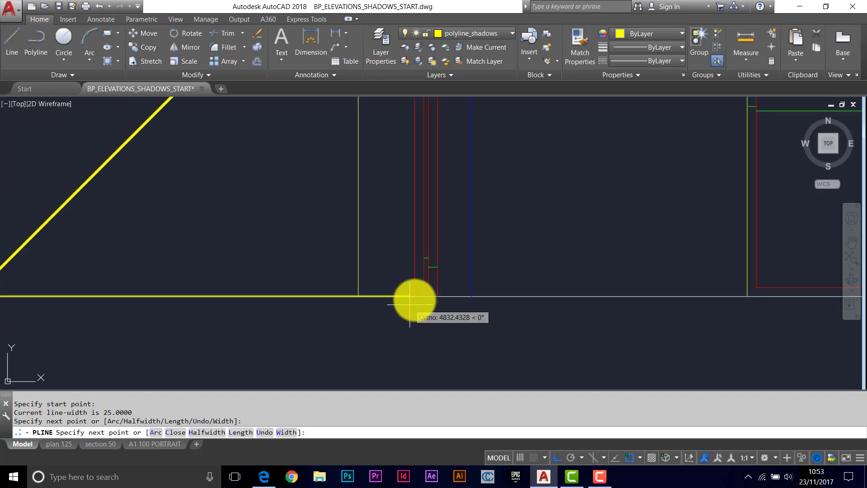
scroll(425, 296, up, 2)
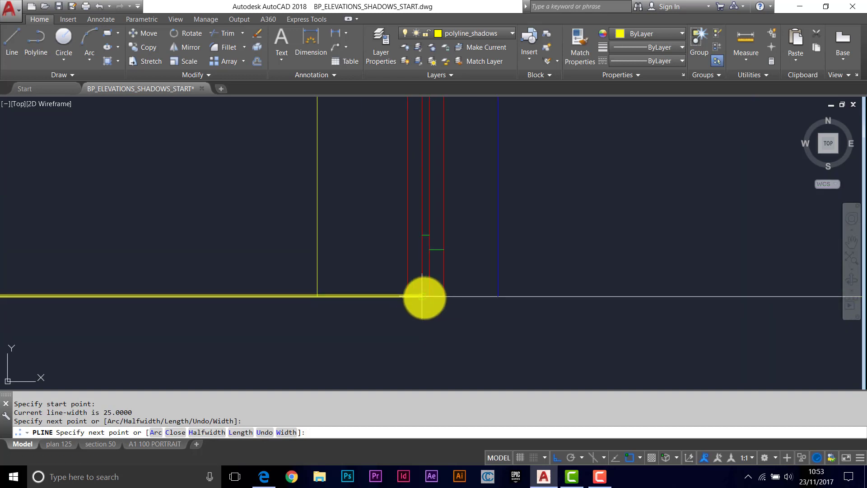
click(422, 296)
click(417, 236)
click(430, 237)
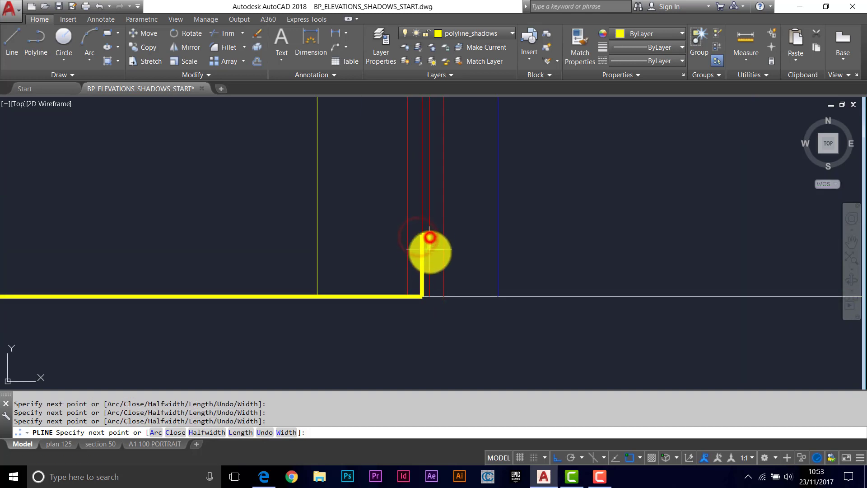
click(429, 252)
click(443, 252)
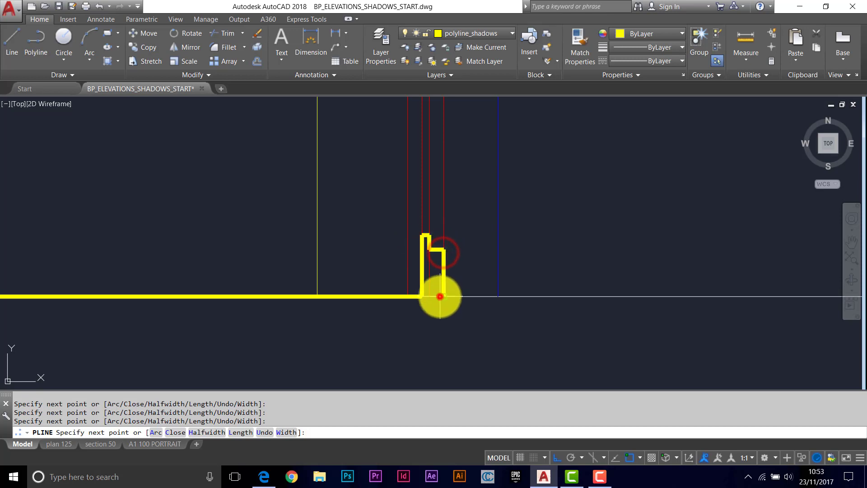
click(442, 296)
Continue the outline up the wall and across to the first window frame
scroll(442, 294, down, 4)
mouse_move(480, 284)
middle_down()
mouse_move(484, 261)
mouse_move(416, 276)
middle_up()
scroll(440, 288, up, 2)
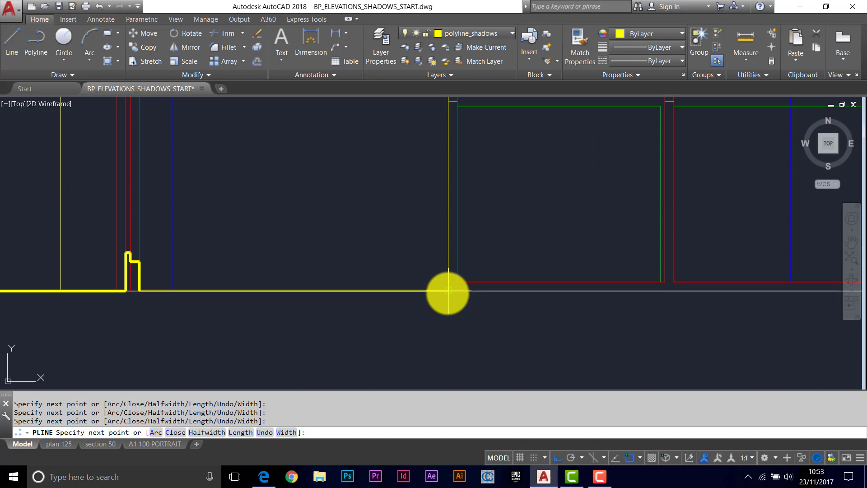
click(448, 292)
mouse_move(448, 292)
middle_down()
mouse_move(412, 270)
mouse_move(407, 205)
mouse_move(415, 196)
middle_up()
click(415, 197)
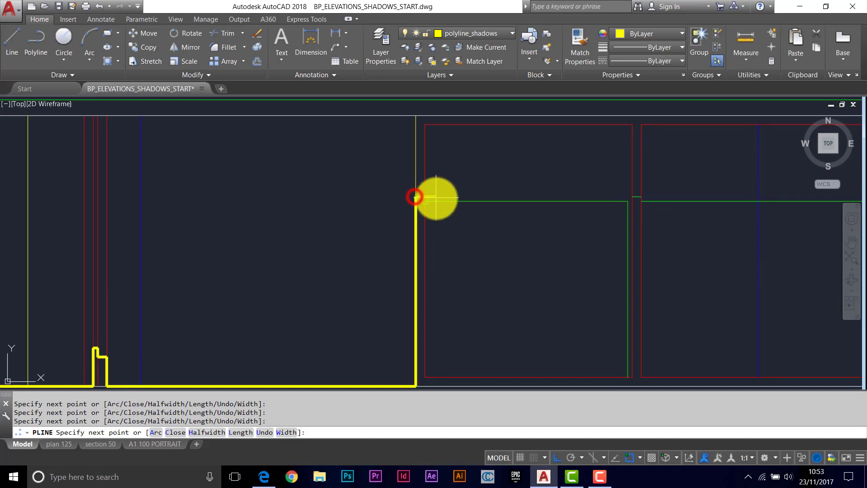
click(428, 197)
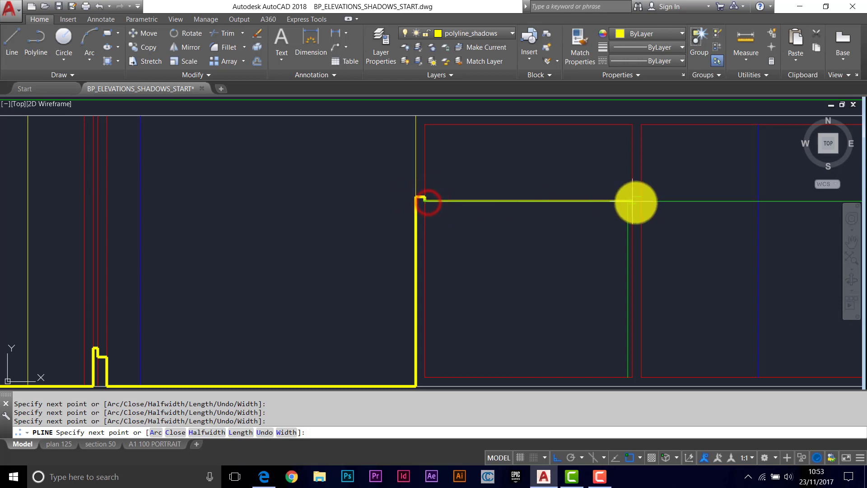
click(627, 202)
middle_drag(627, 202, 521, 141)
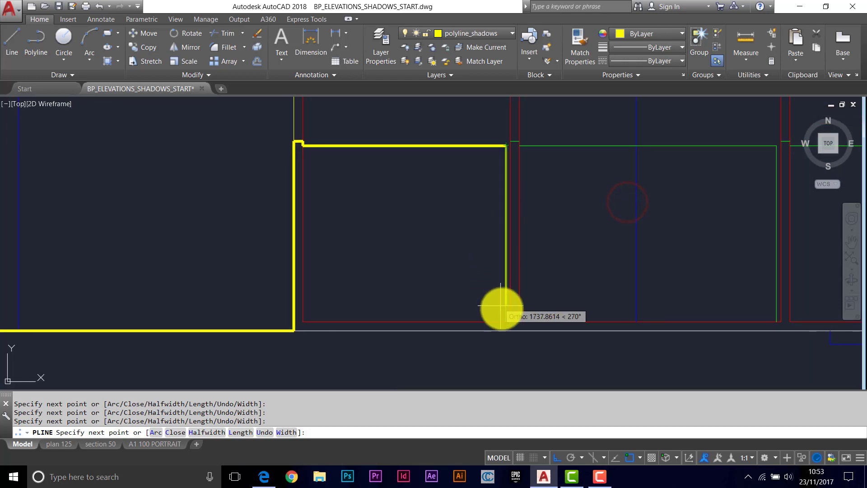
click(505, 324)
click(509, 321)
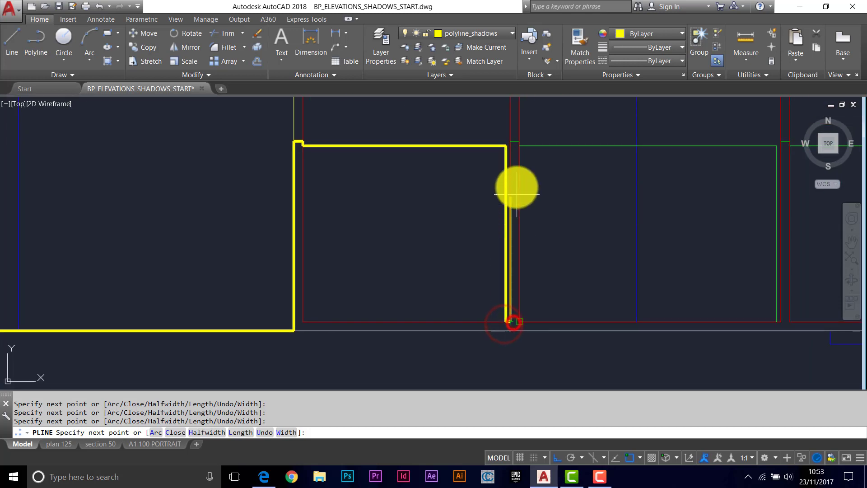
click(511, 140)
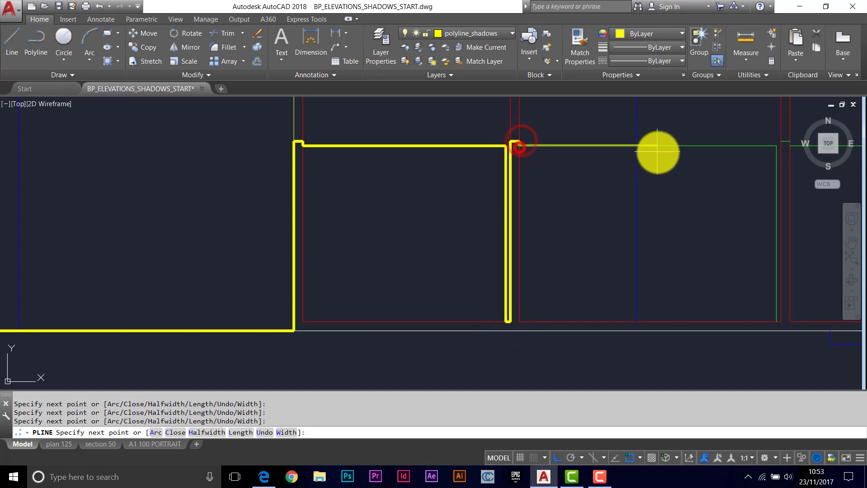
Step the outline down and up through the next window bays to the last window
middle_drag(658, 147, 411, 160)
click(533, 153)
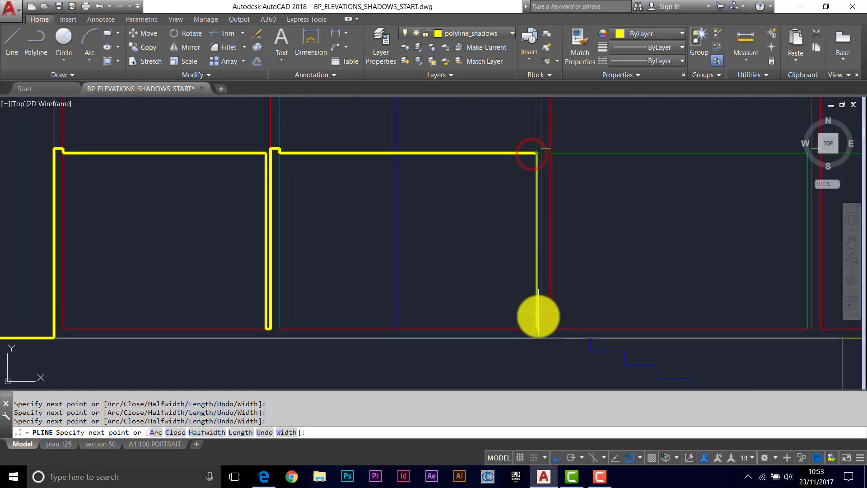
click(539, 327)
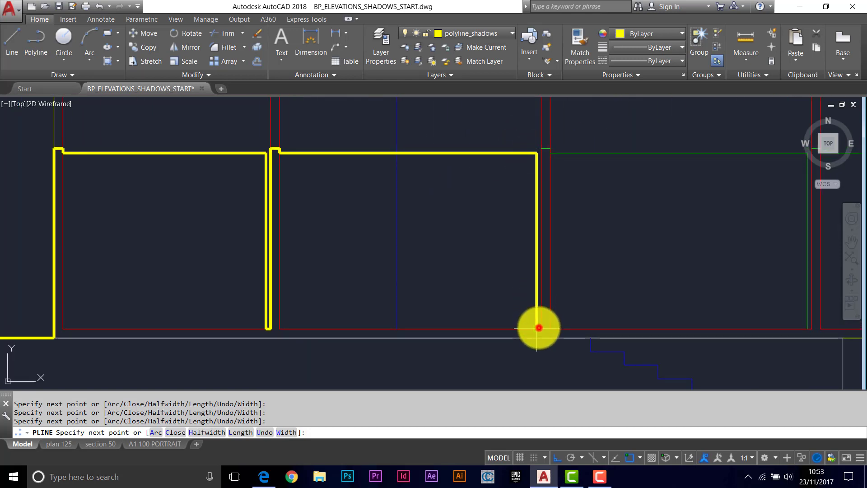
click(543, 146)
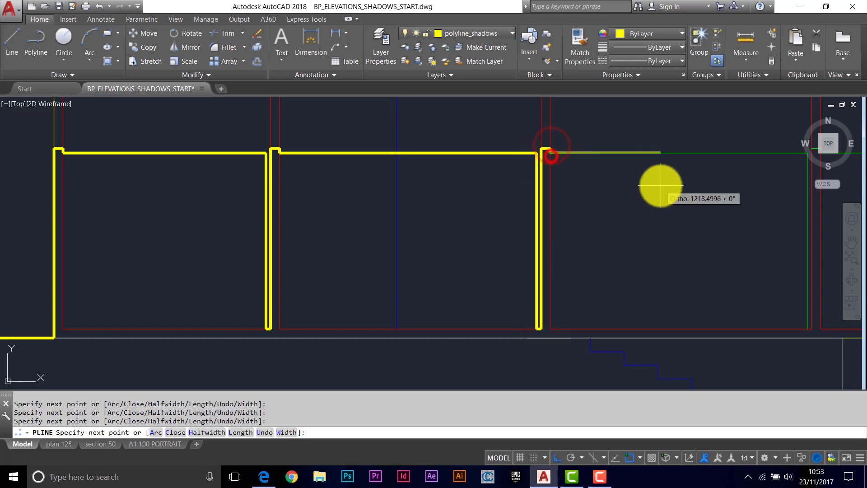
middle_drag(658, 184, 401, 171)
click(483, 151)
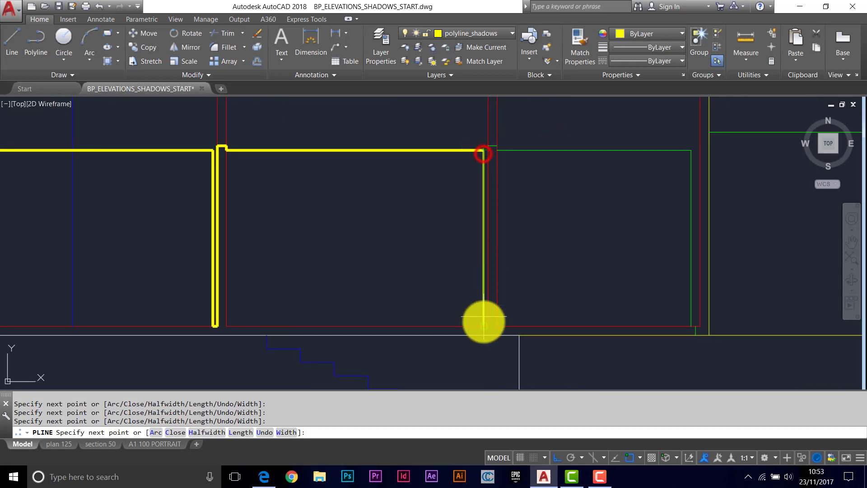
click(486, 326)
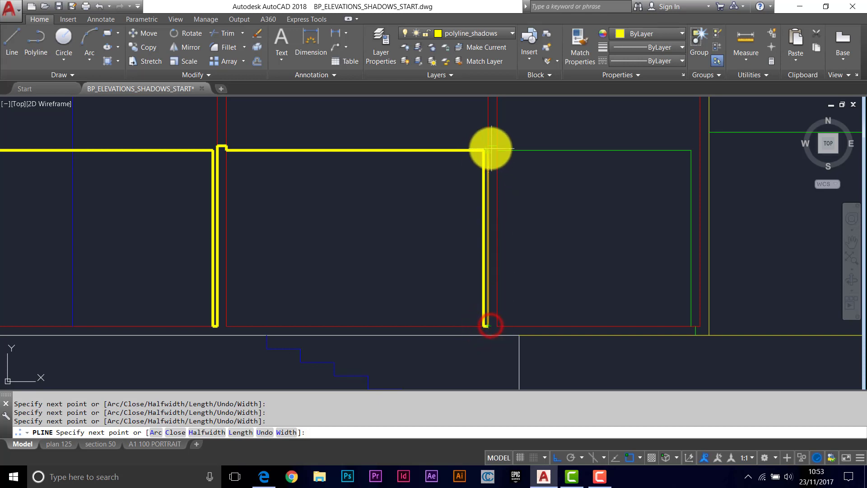
click(488, 146)
click(496, 146)
click(496, 151)
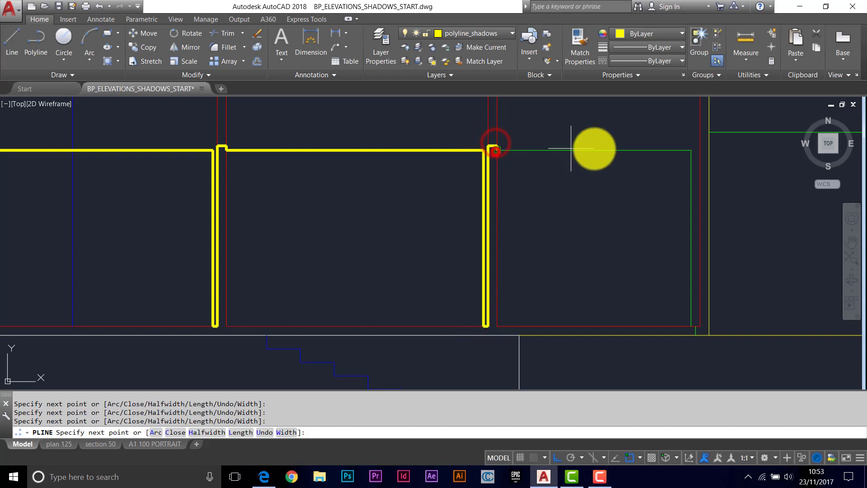
click(677, 150)
Run the outline to the facade's right end, diagonally up to the roof edge, and close it
middle_drag(674, 286, 451, 265)
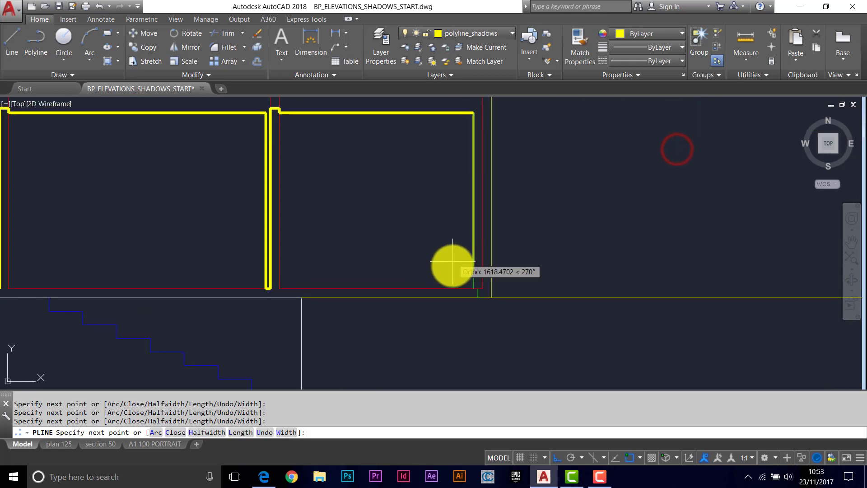
click(471, 289)
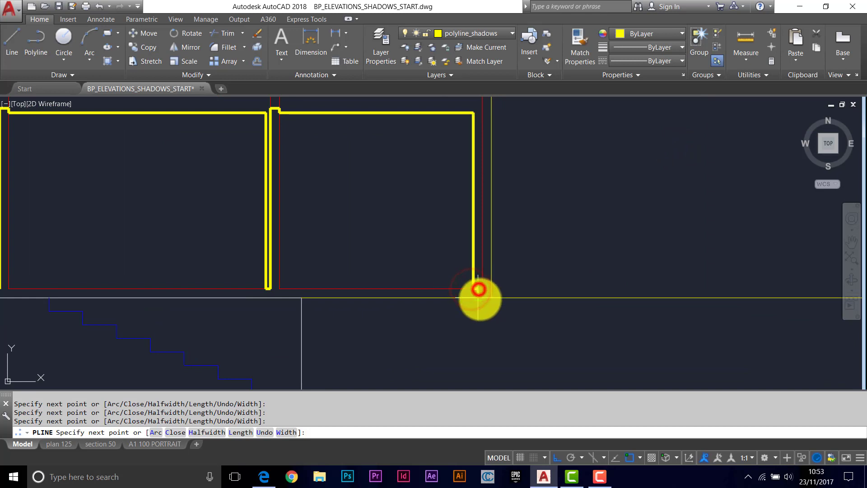
middle_drag(491, 125, 458, 249)
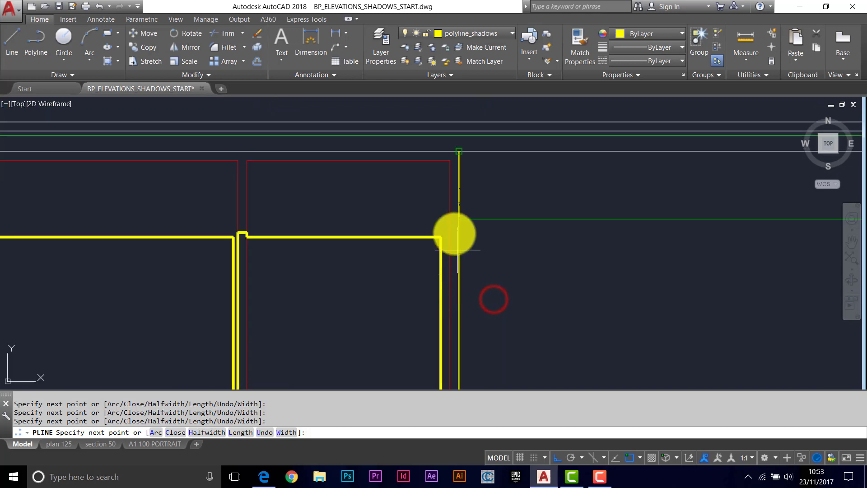
click(469, 218)
scroll(497, 220, down, 4)
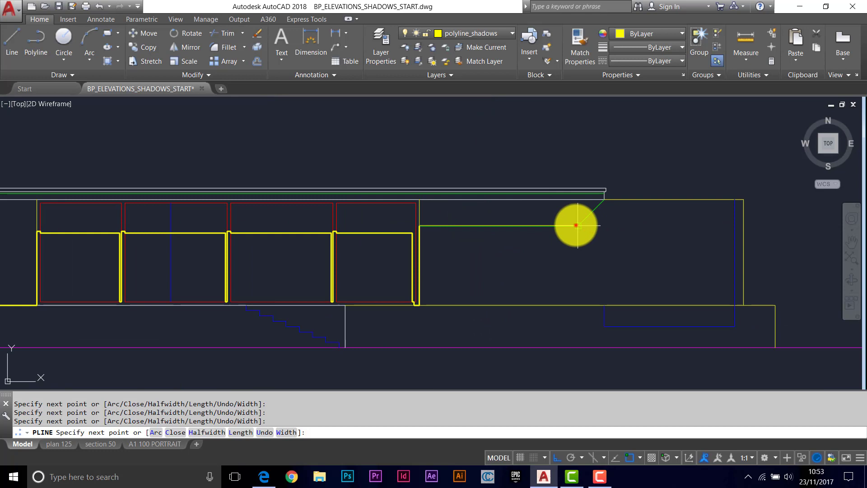
click(577, 225)
scroll(589, 210, up, 4)
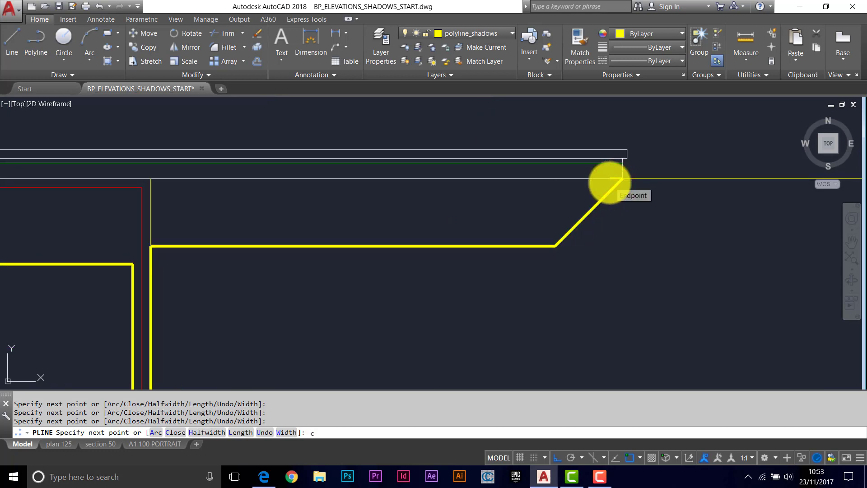
key(Return)
scroll(583, 180, down, 3)
middle_drag(429, 199, 611, 220)
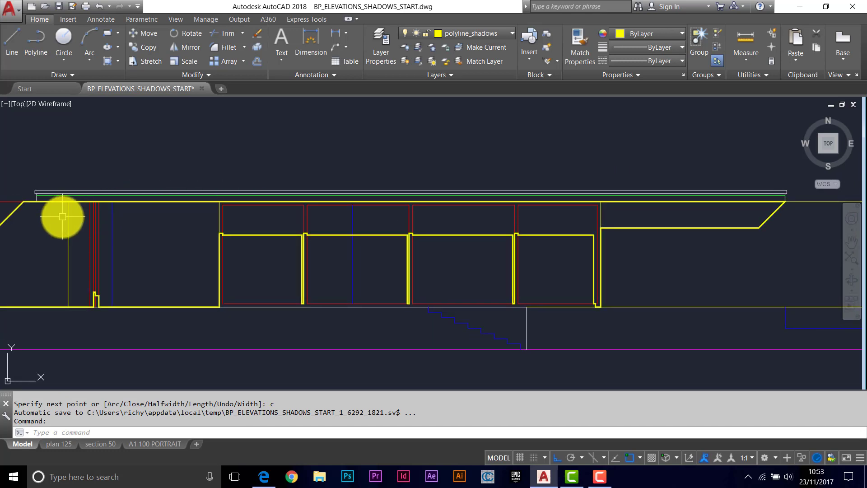
scroll(24, 189, up, 4)
Draw a rectangle with REC from the roof's left edge to the chamfer corner
text(re)
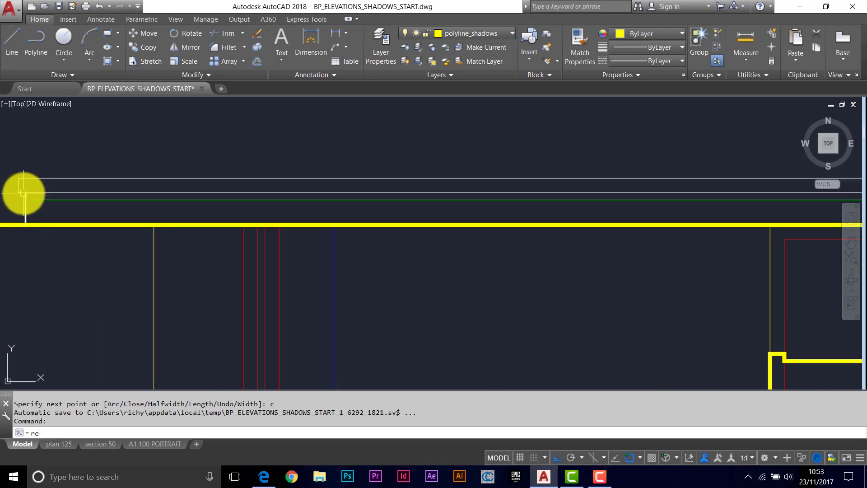
text(c)
key(Return)
click(23, 193)
scroll(102, 210, down, 4)
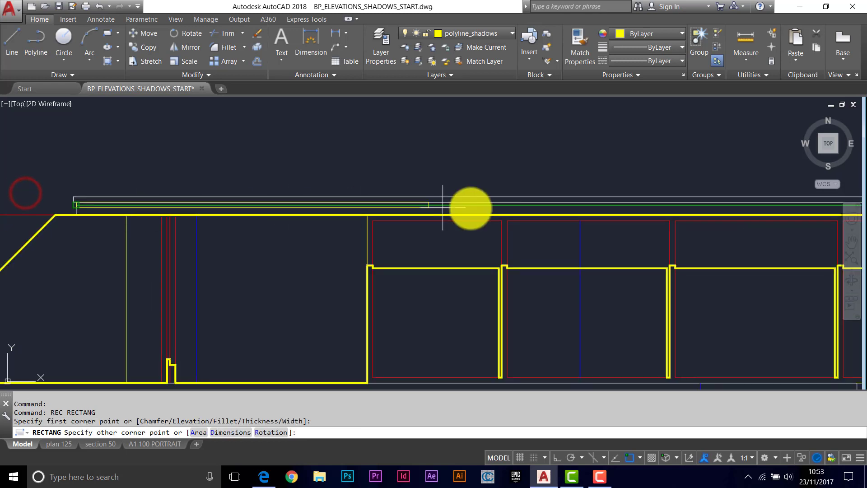
mouse_move(610, 199)
middle_down()
mouse_move(407, 207)
mouse_move(581, 207)
mouse_move(484, 212)
middle_up()
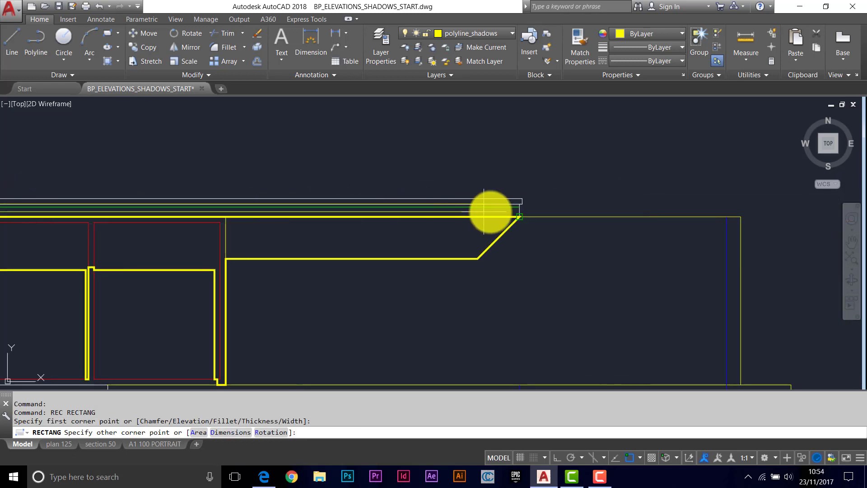
scroll(496, 211, up, 3)
click(534, 204)
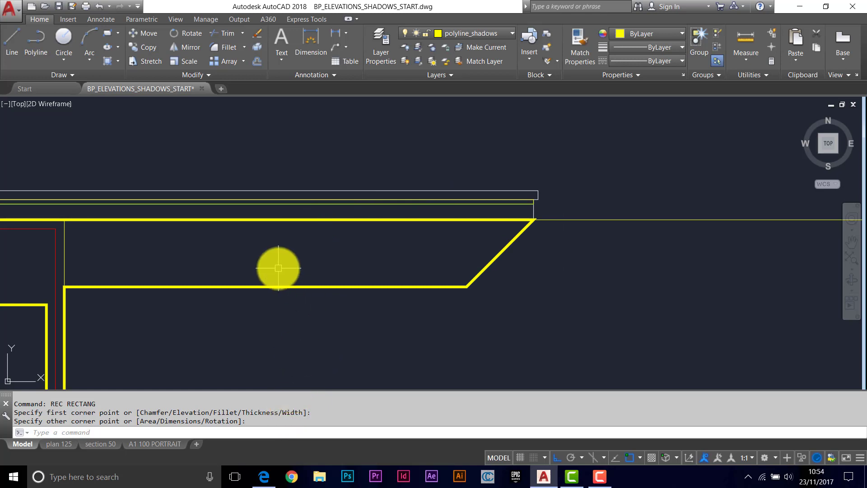
middle_drag(291, 237, 354, 244)
key(Escape)
key(Escape)
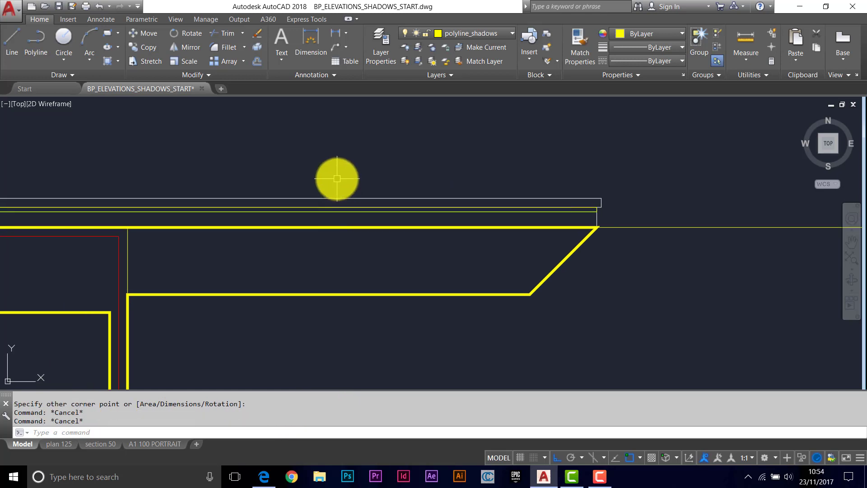
Start MATCHPROP with the thick yellow outline as source, then cancel it
text(ma)
key(Return)
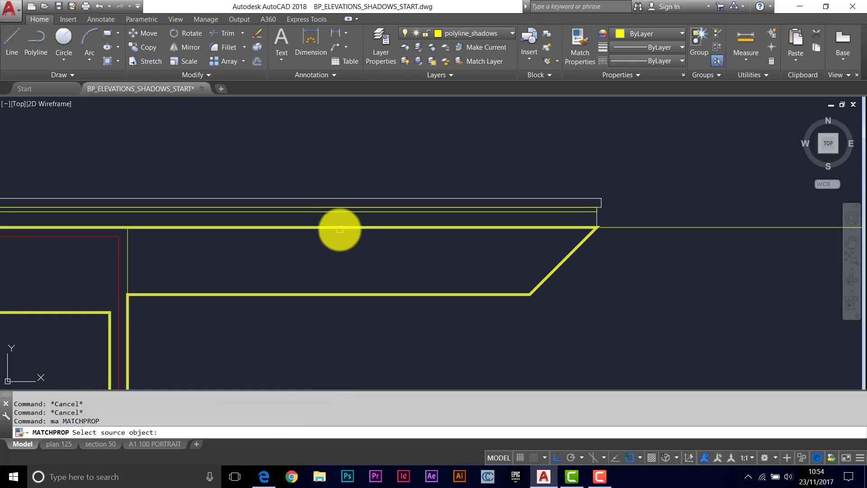
click(340, 228)
scroll(342, 213, down, 4)
key(Escape)
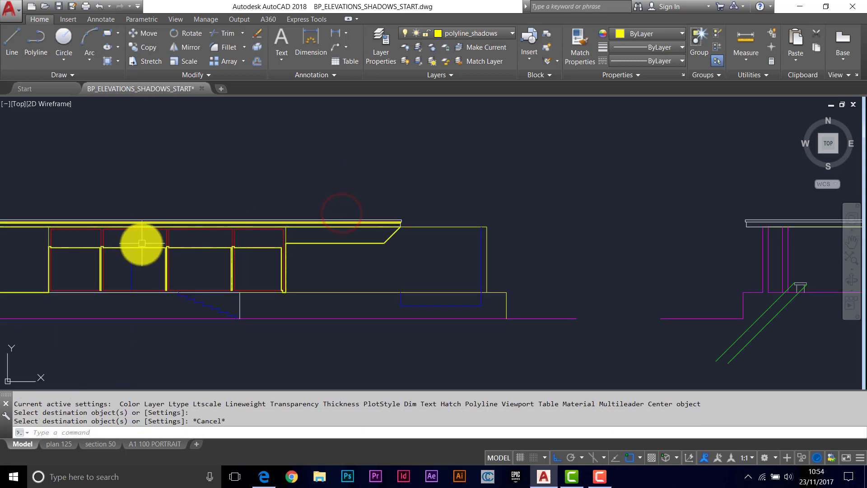
scroll(451, 232, down, 3)
scroll(315, 242, up, 3)
scroll(141, 183, up, 2)
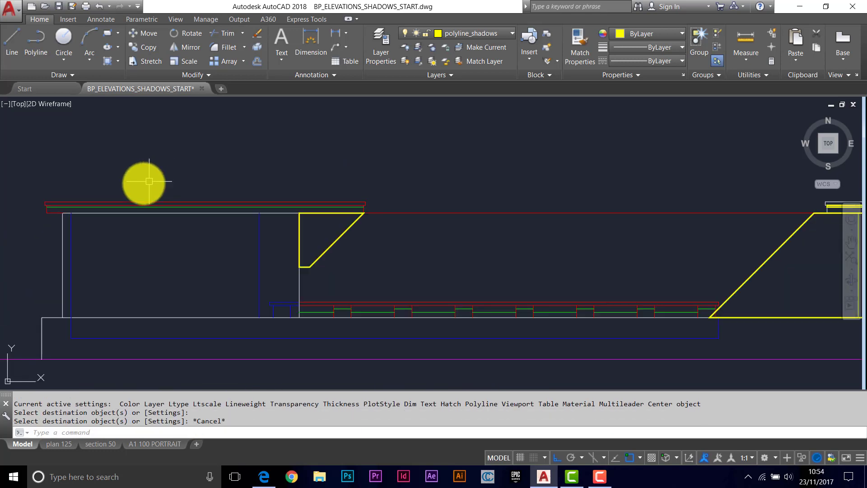
scroll(246, 196, up, 1)
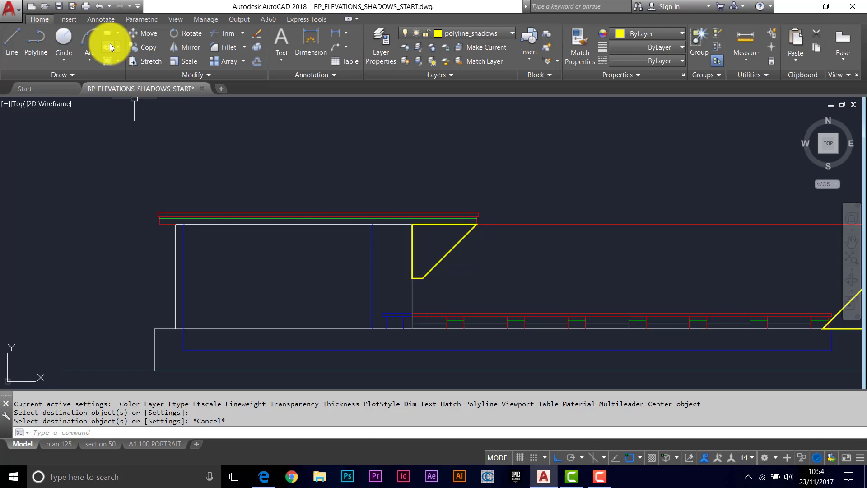
Draw a rectangle of line width 25 from the roof line's top-left to its right end
click(107, 33)
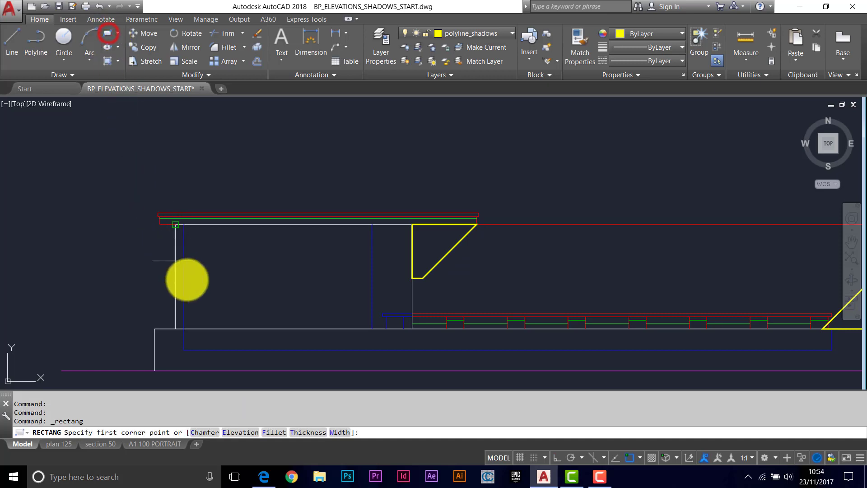
click(335, 433)
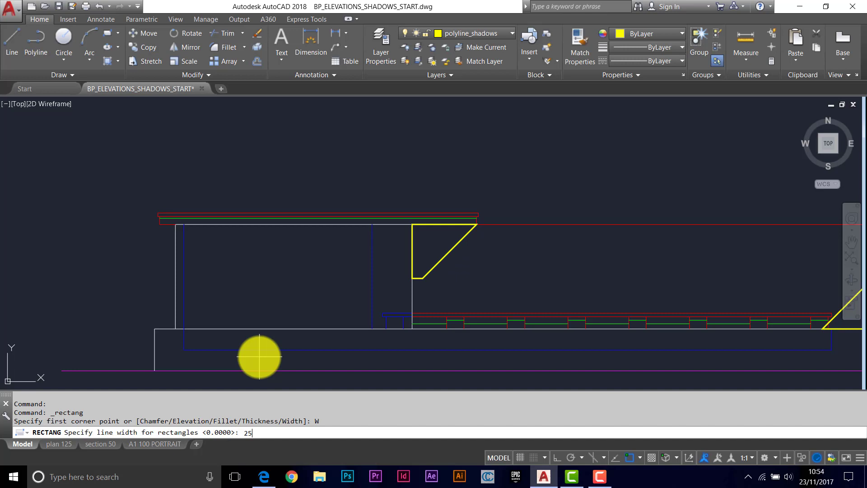
text(25)
key(Return)
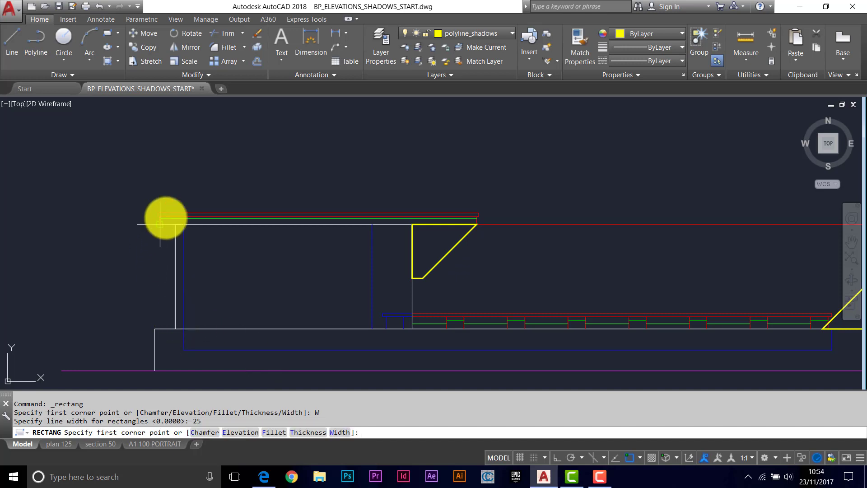
scroll(167, 215, up, 4)
click(136, 220)
scroll(443, 213, down, 4)
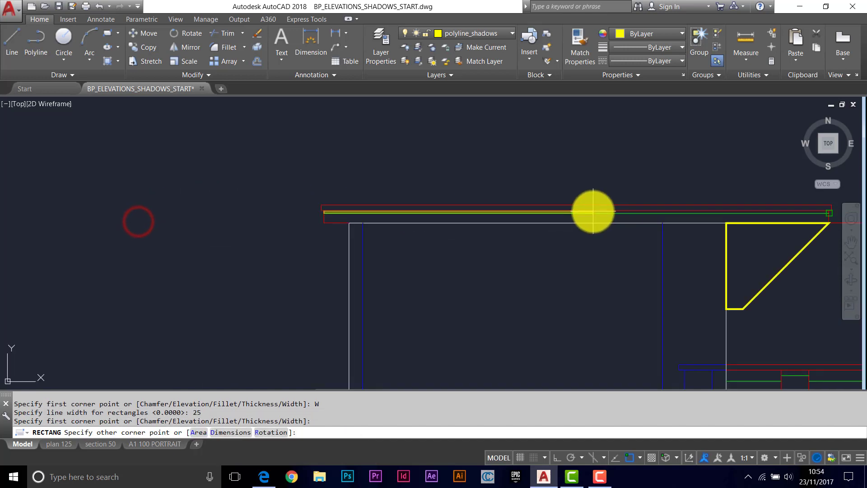
middle_drag(591, 209, 194, 213)
scroll(420, 217, up, 2)
scroll(420, 217, up, 2)
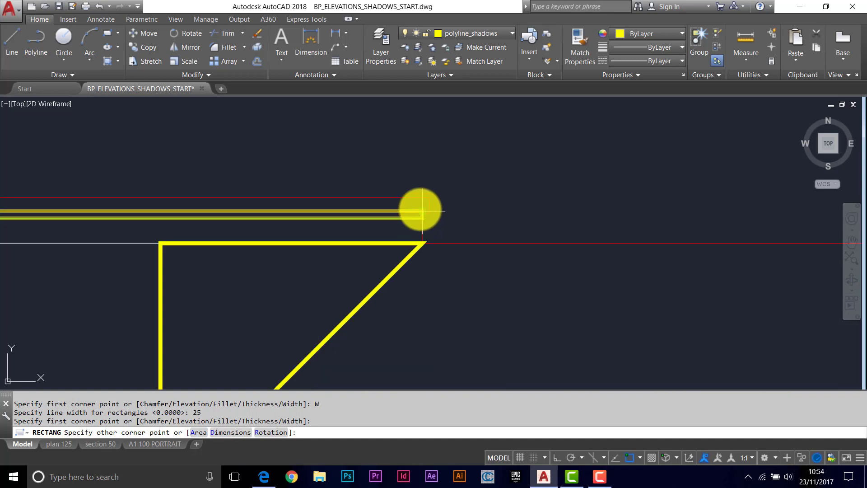
click(424, 214)
scroll(435, 259, down, 2)
middle_drag(443, 280, 364, 252)
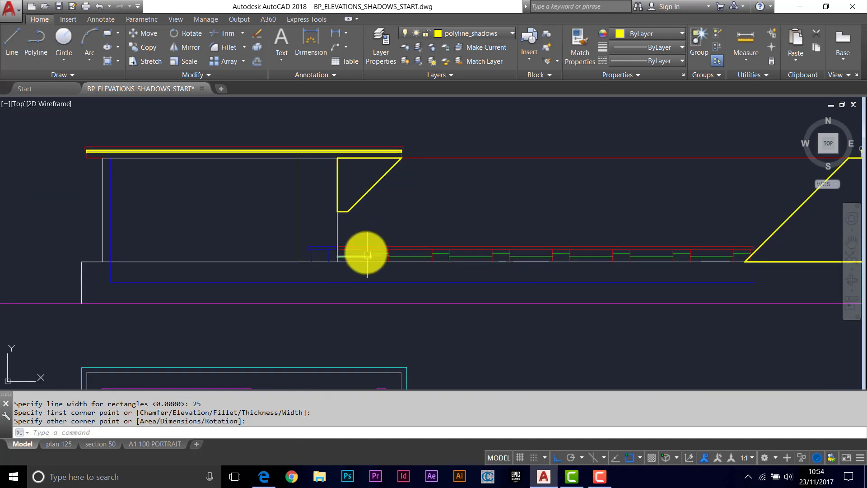
scroll(313, 248, up, 3)
Draw a large shadow rectangle under the bench and a small one at the step corner
key(Return)
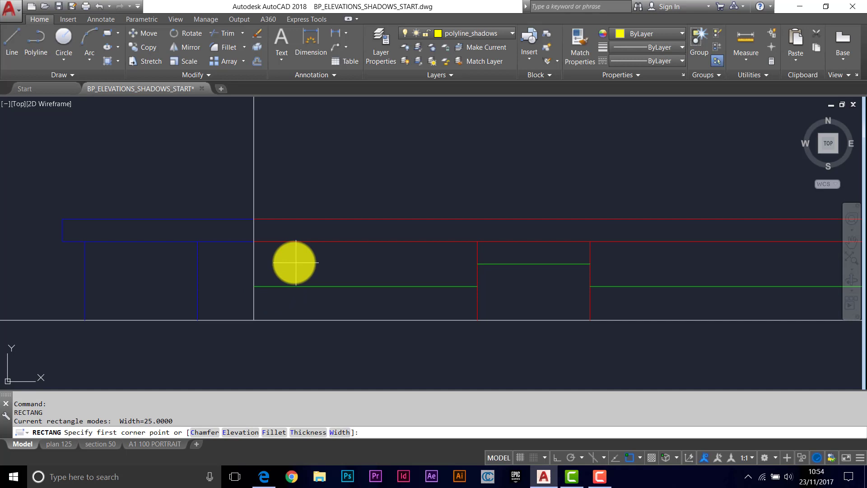
click(257, 285)
click(477, 321)
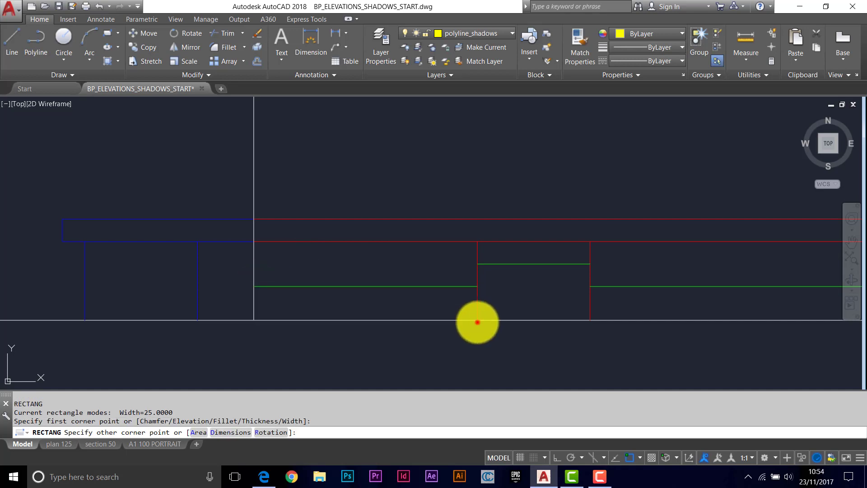
key(Return)
click(478, 246)
click(575, 262)
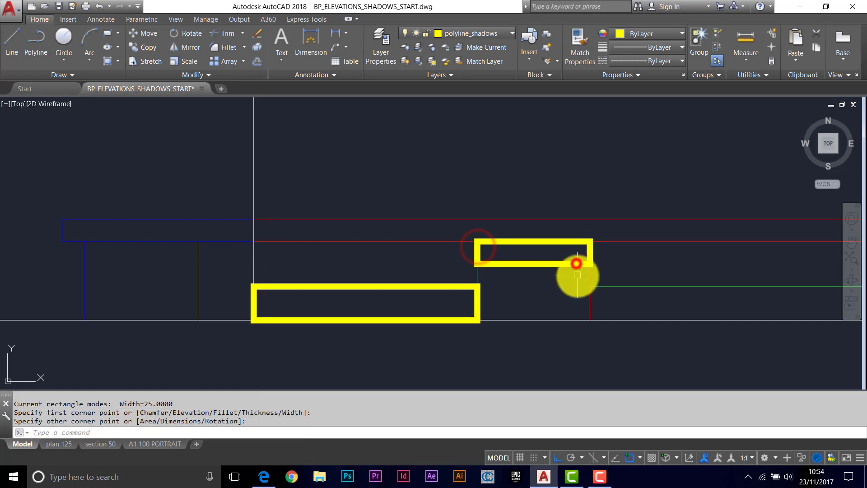
scroll(456, 280, down, 4)
middle_drag(456, 281, 419, 275)
Copy the two shadow rectangles with CP to two further step positions along the elevation
text(cp)
key(Return)
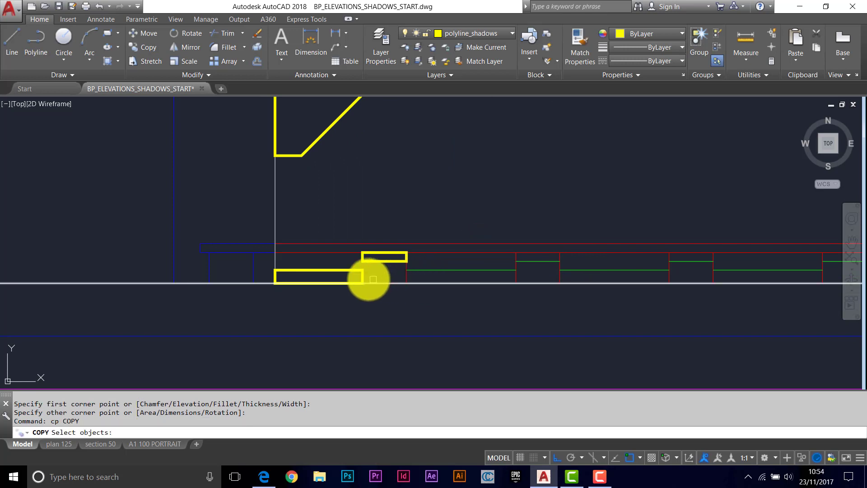
click(362, 277)
click(393, 262)
key(Return)
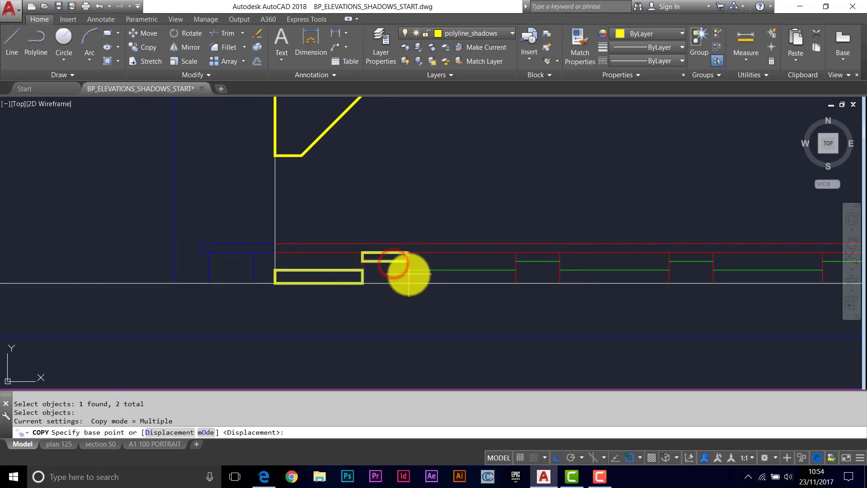
click(363, 252)
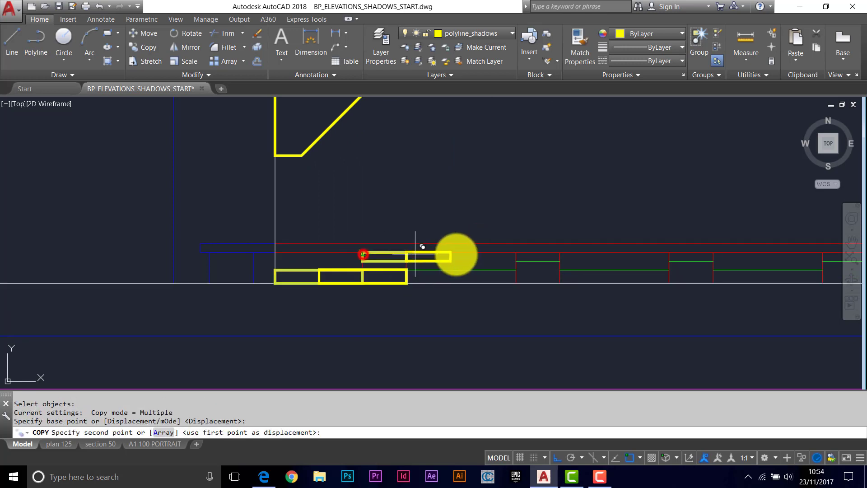
click(520, 252)
click(670, 253)
middle_drag(710, 251, 576, 248)
key(Return)
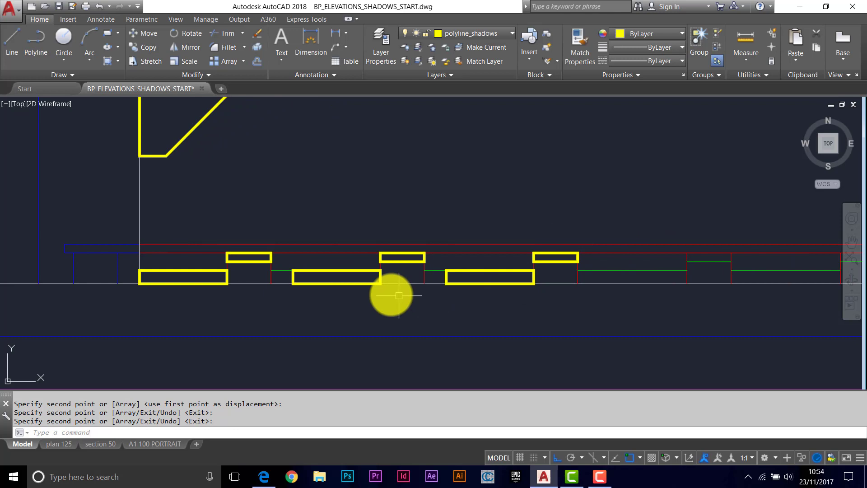
scroll(336, 291, up, 4)
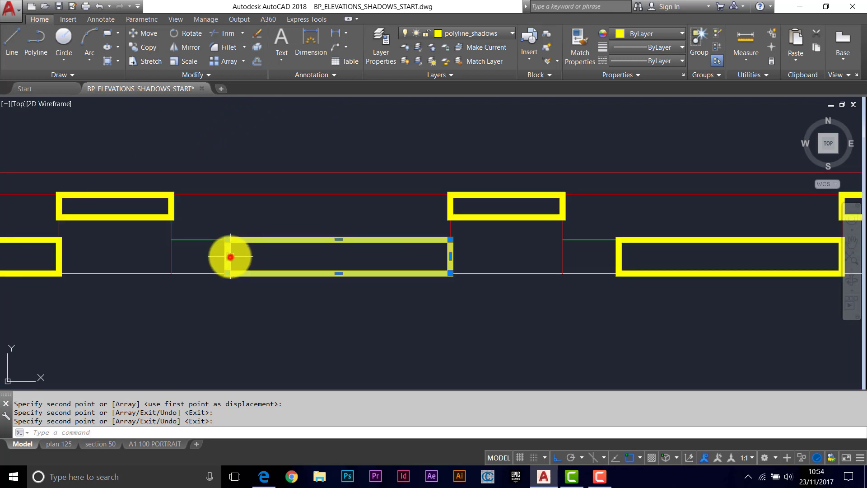
scroll(230, 257, down, 4)
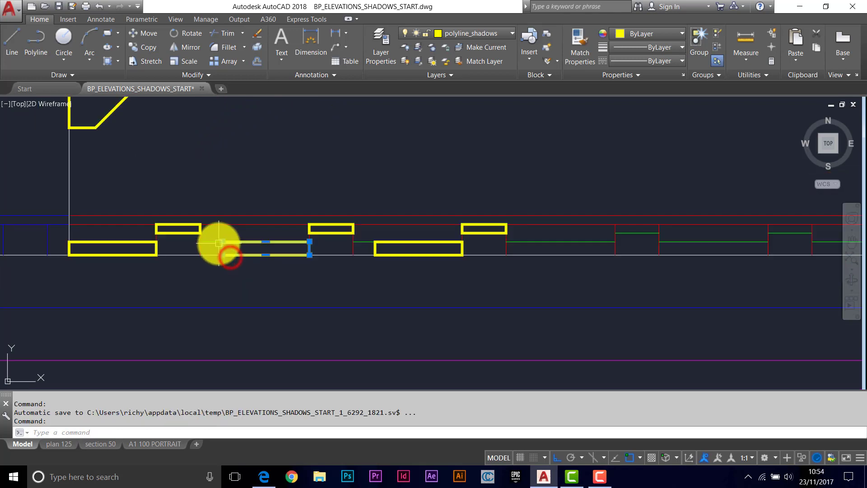
Grip-stretch the left corners of the two lower shadow rectangles out to the step edges
scroll(303, 244, up, 2)
click(302, 244)
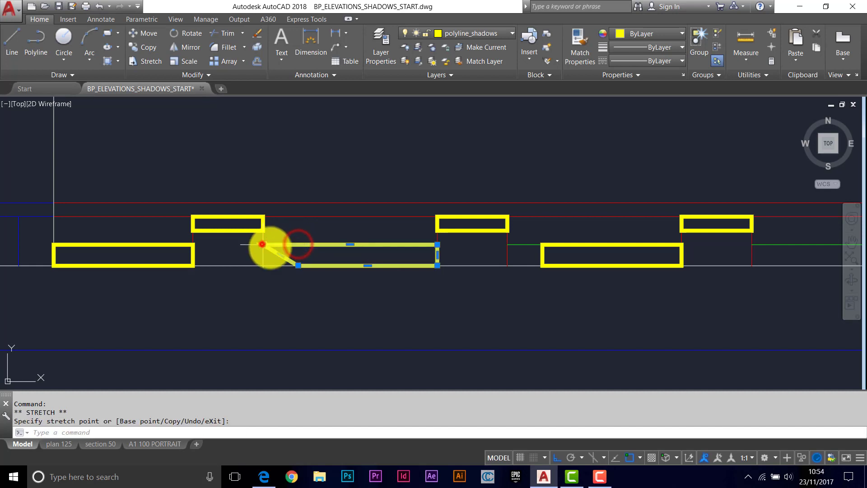
click(262, 244)
click(298, 266)
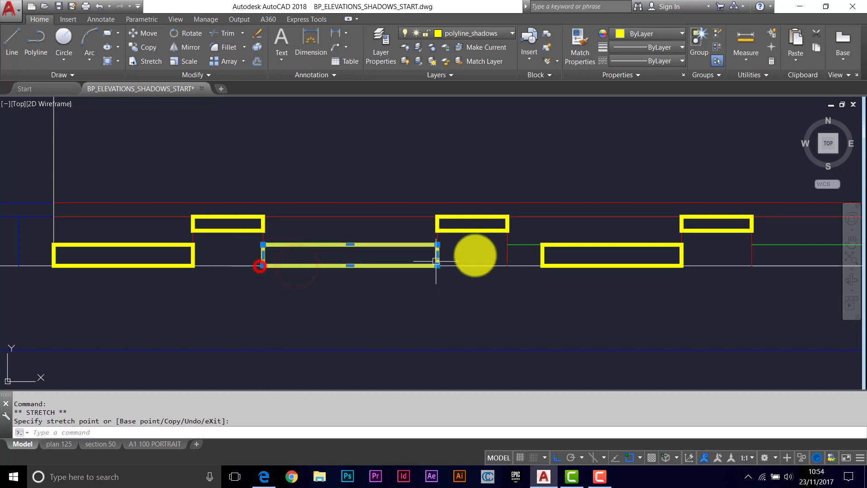
click(543, 252)
click(543, 245)
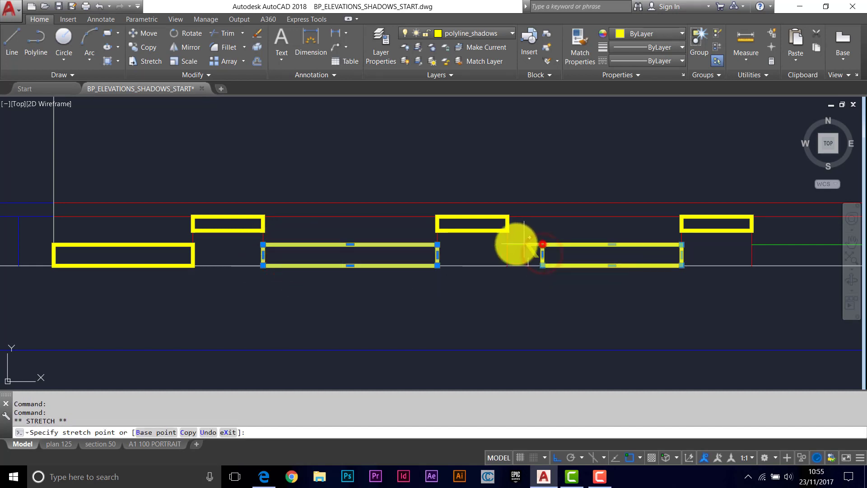
click(510, 245)
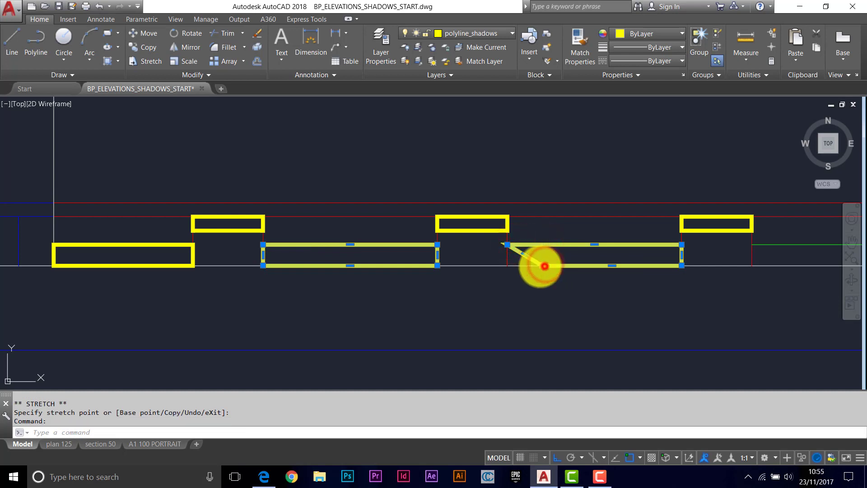
click(544, 266)
scroll(511, 271, down, 3)
middle_drag(560, 276, 441, 267)
key(Escape)
key(Escape)
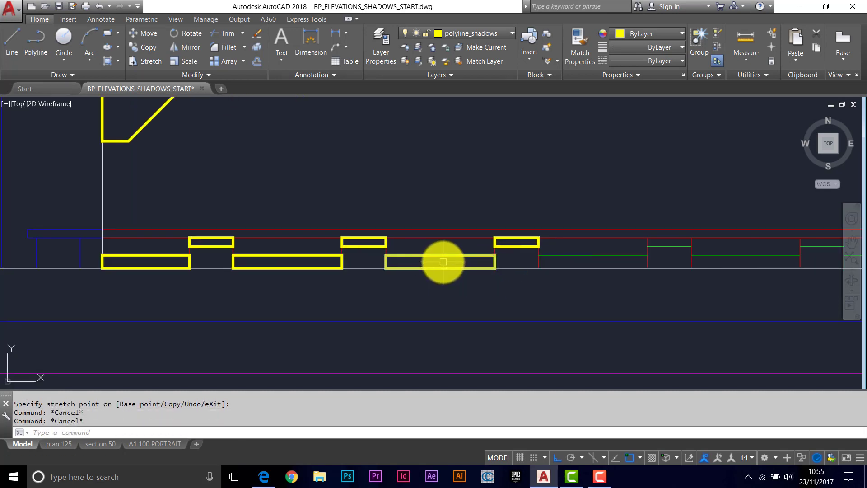
Copy the upper and lower shadow rectangle pair step by step to the end of the bench
text(cp)
key(Return)
click(450, 254)
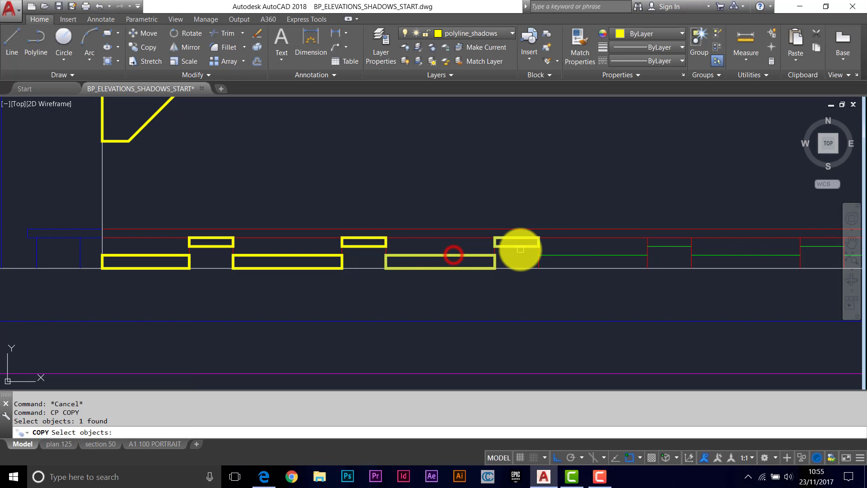
click(520, 247)
key(Return)
click(494, 236)
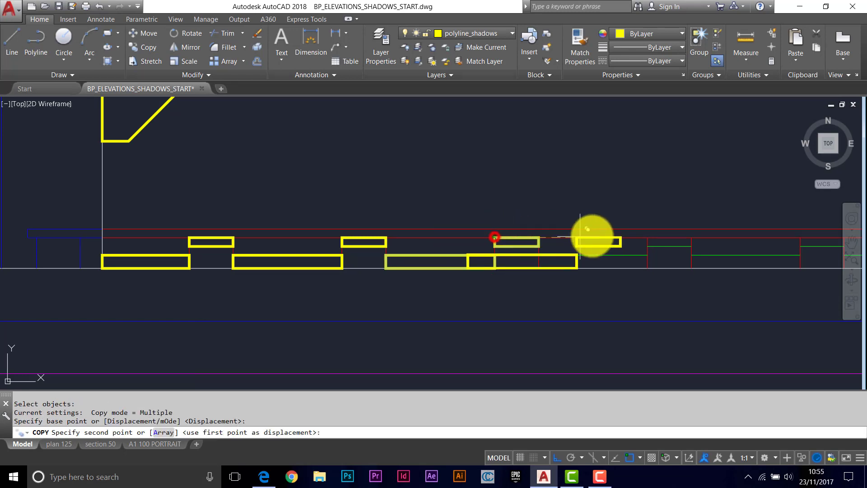
click(647, 238)
mouse_move(647, 238)
middle_down()
mouse_move(441, 226)
mouse_move(492, 226)
middle_up()
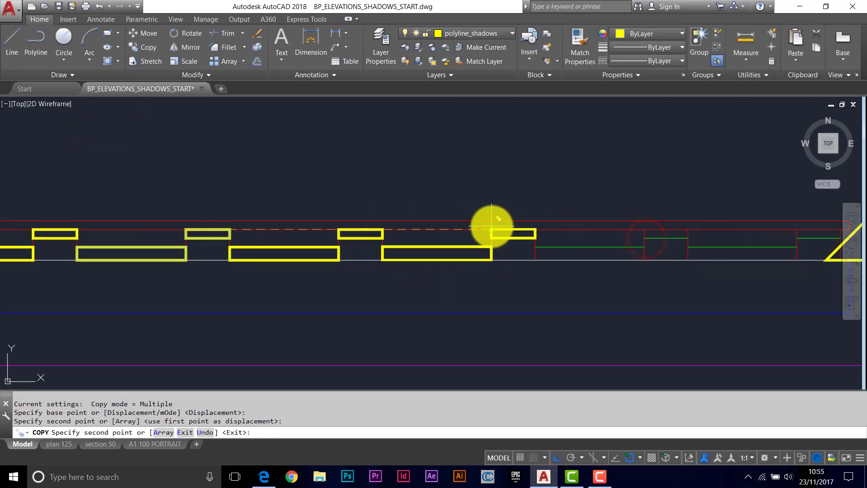
click(493, 228)
click(644, 227)
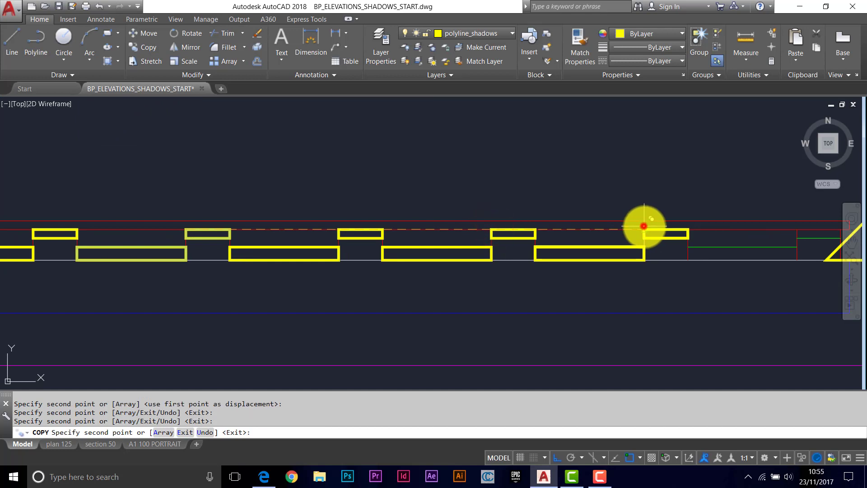
middle_drag(643, 227, 419, 231)
click(546, 229)
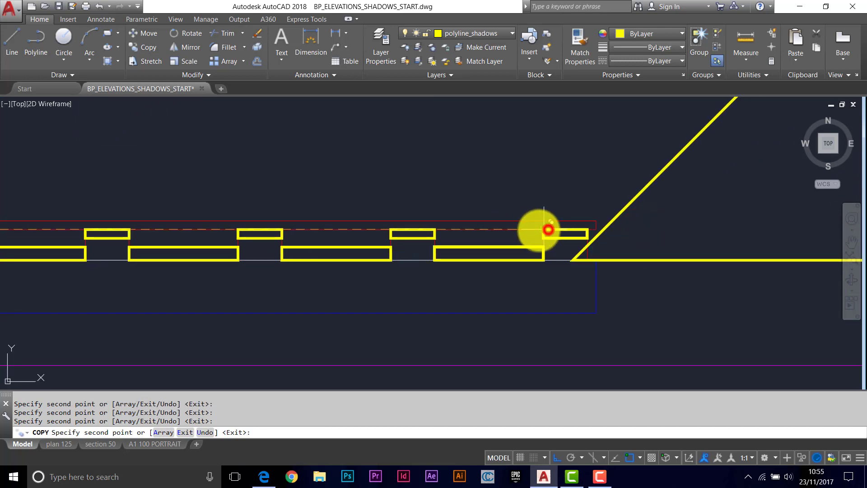
key(Return)
scroll(533, 229, down, 4)
scroll(518, 226, down, 3)
mouse_move(499, 212)
middle_down()
mouse_move(407, 223)
mouse_move(399, 216)
middle_up()
scroll(398, 215, down, 2)
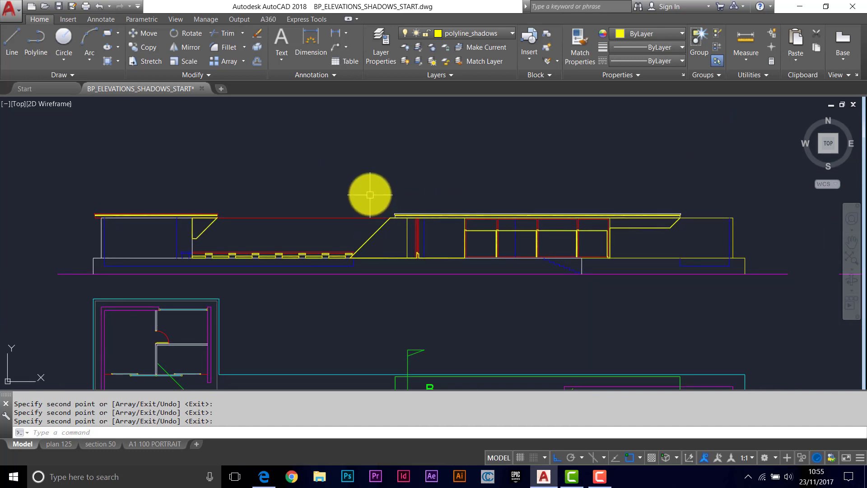
Switch the current layer from polyline_shadows to shadows using the Layer dropdown
click(499, 36)
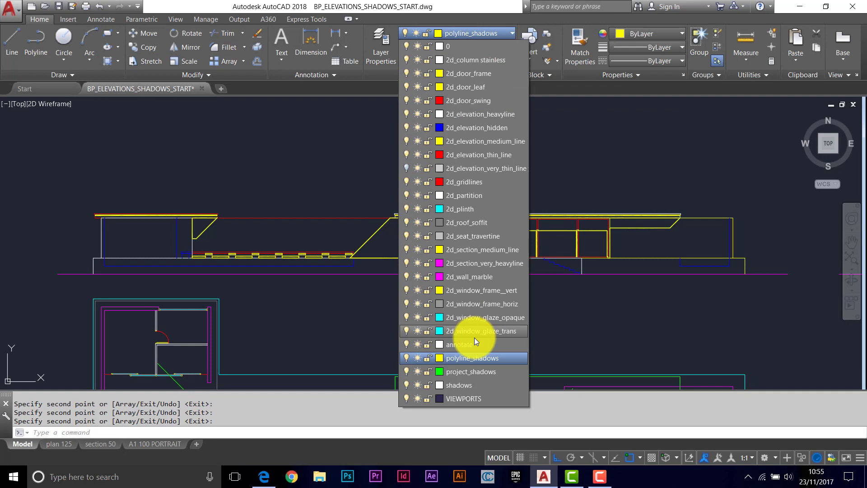
click(454, 383)
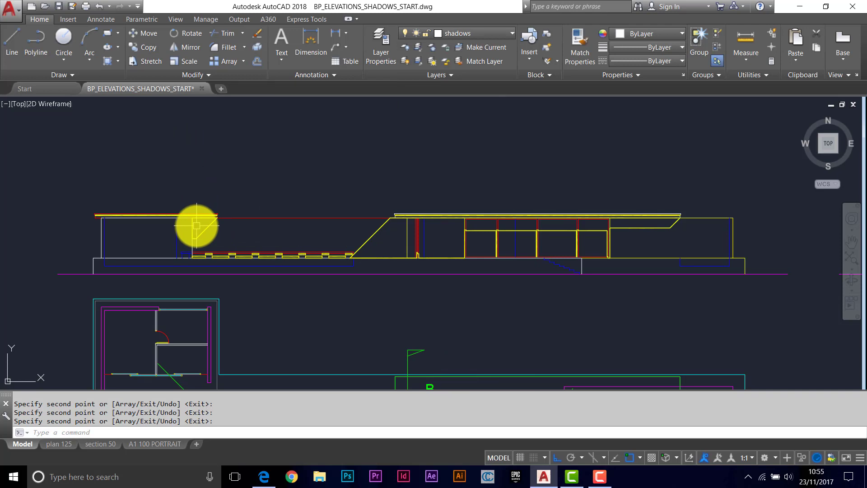
scroll(246, 205, up, 1)
scroll(245, 196, up, 1)
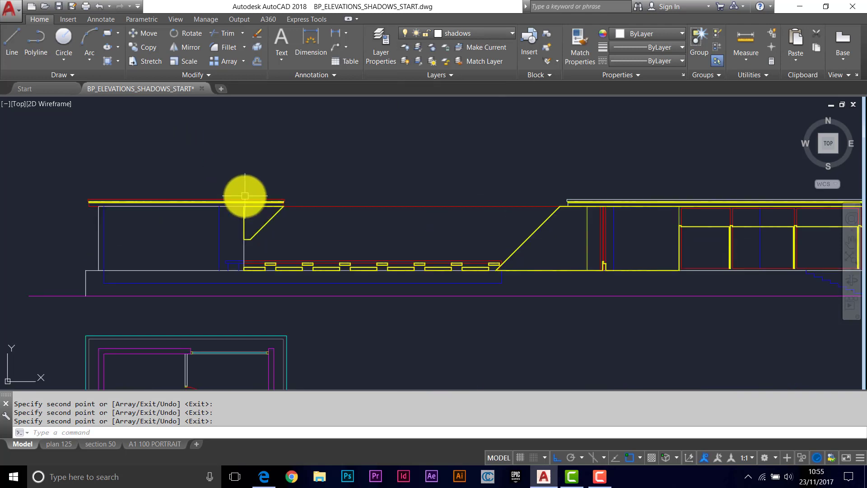
Fill the triangular shadow under the diagonal line with a Solid hatch
click(109, 61)
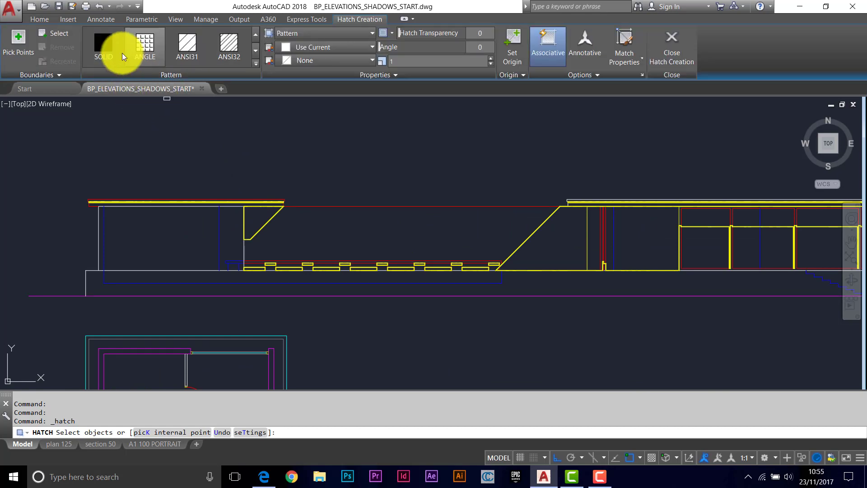
click(116, 49)
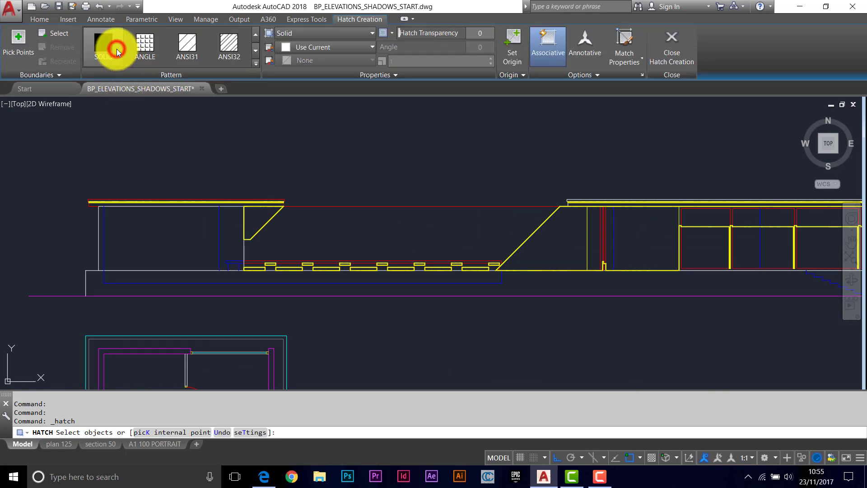
click(53, 33)
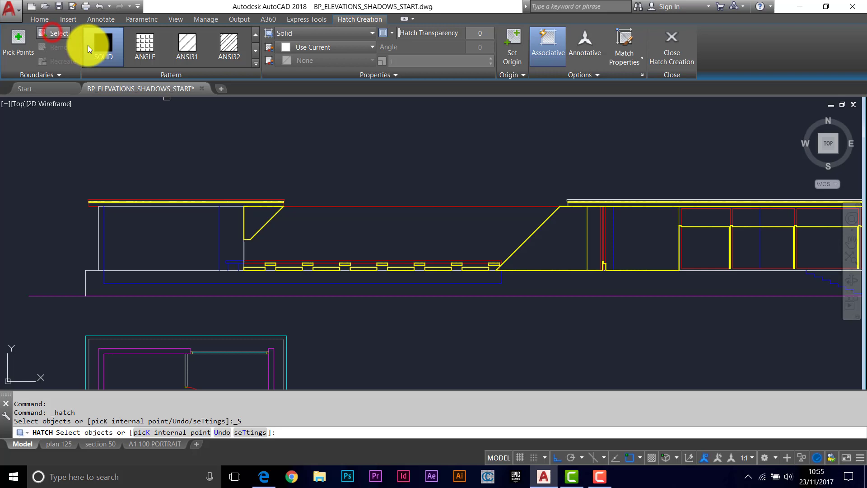
click(262, 227)
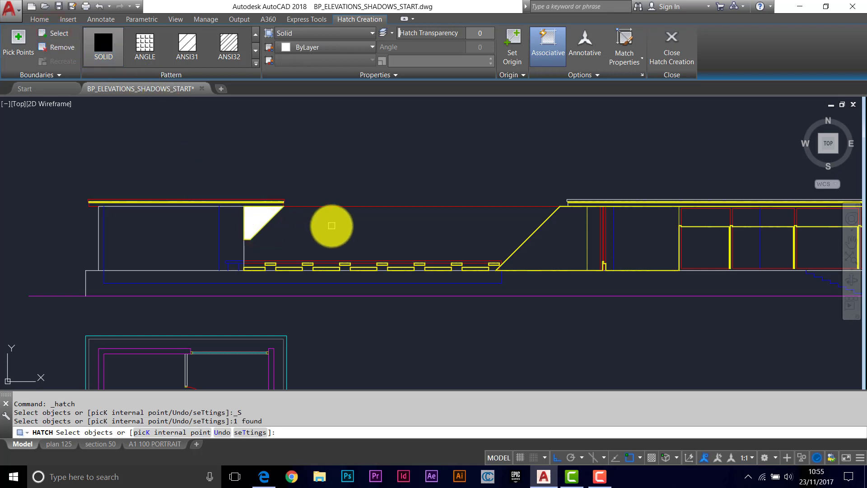
key(Return)
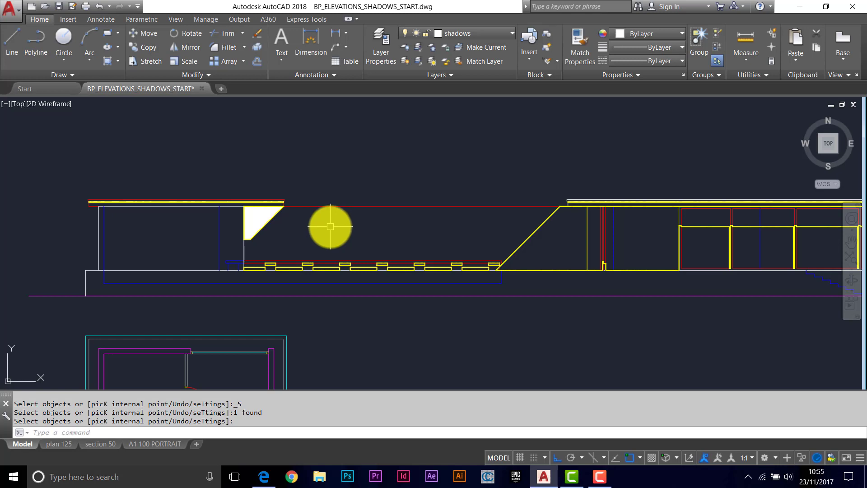
Add a solid hatch in the canopy shadow bounded by the top roof line
key(Return)
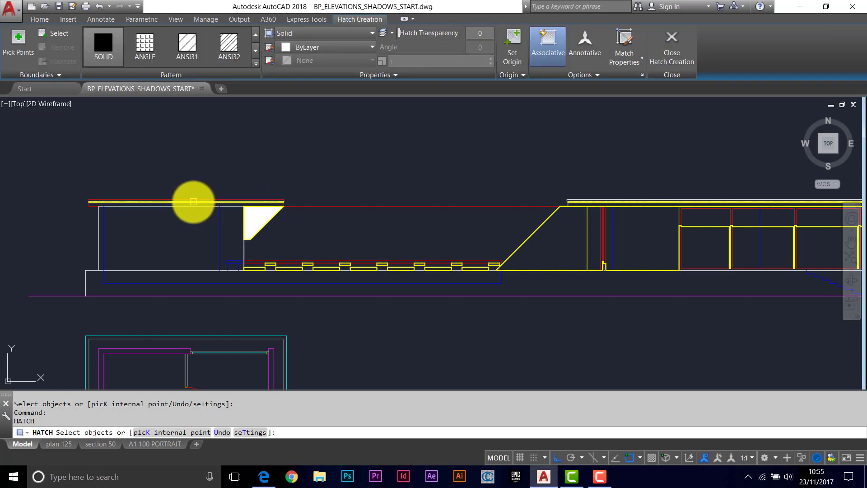
click(193, 202)
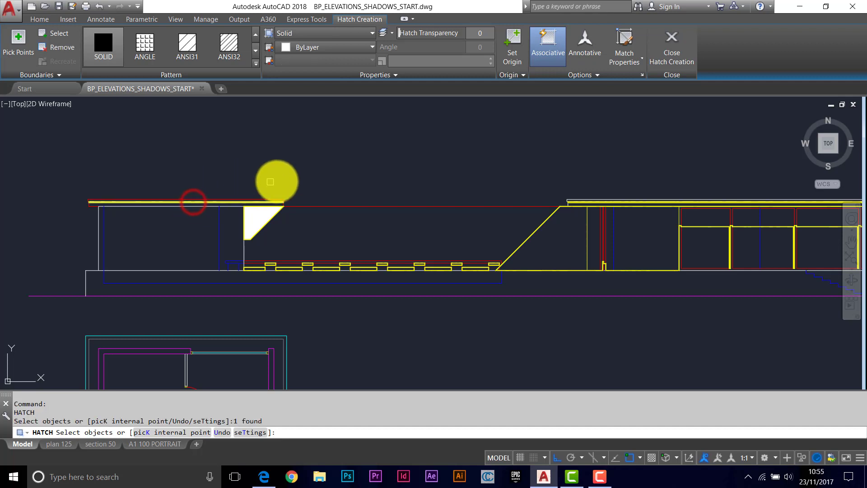
key(Return)
scroll(294, 210, up, 5)
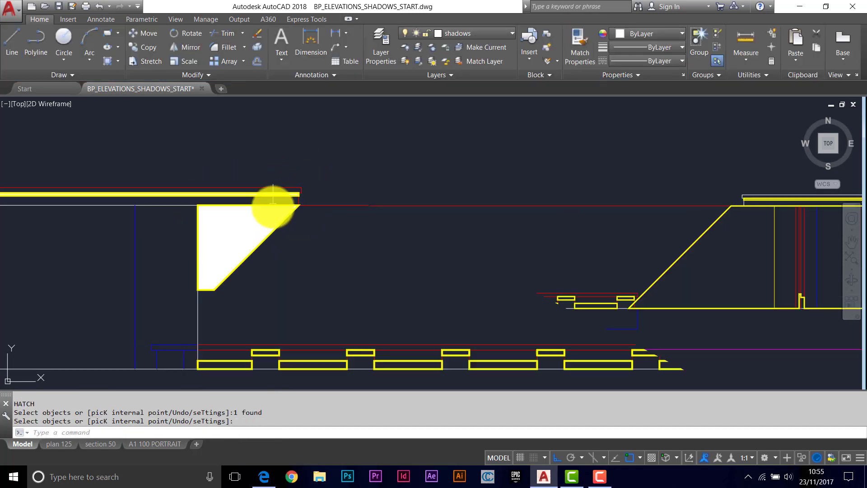
scroll(304, 189, down, 4)
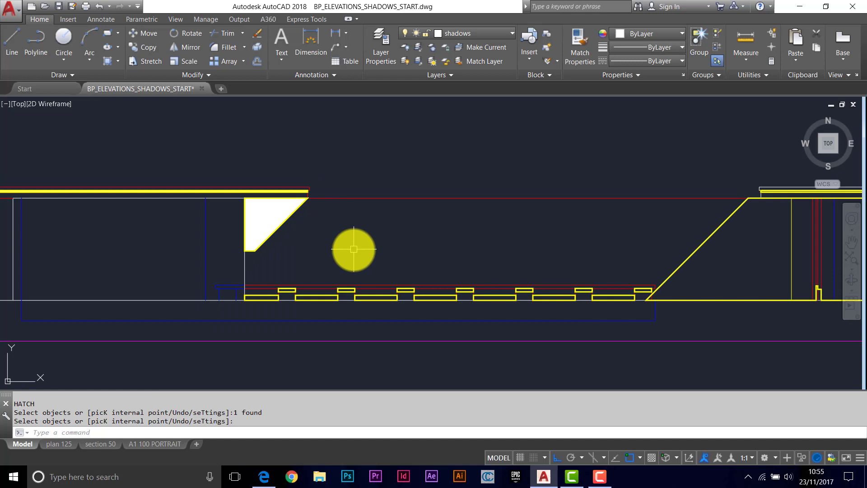
Solid-hatch all 14 small shadow strips along the base of the elevation
key(Return)
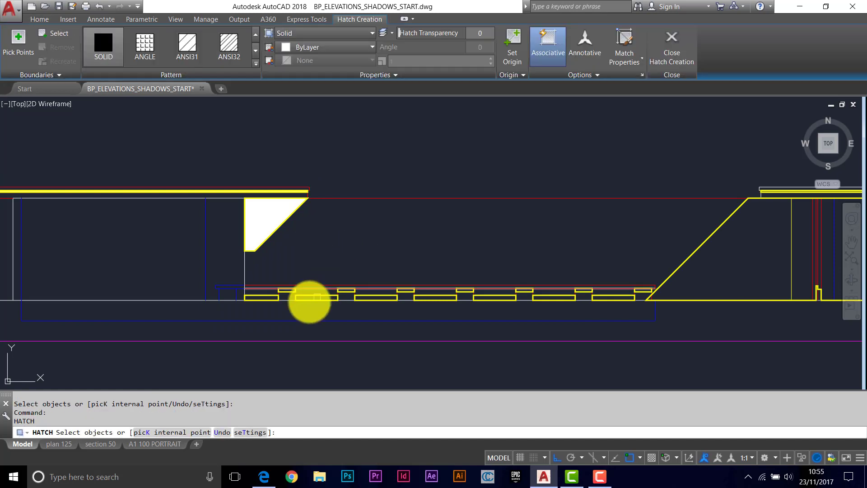
click(269, 298)
click(288, 290)
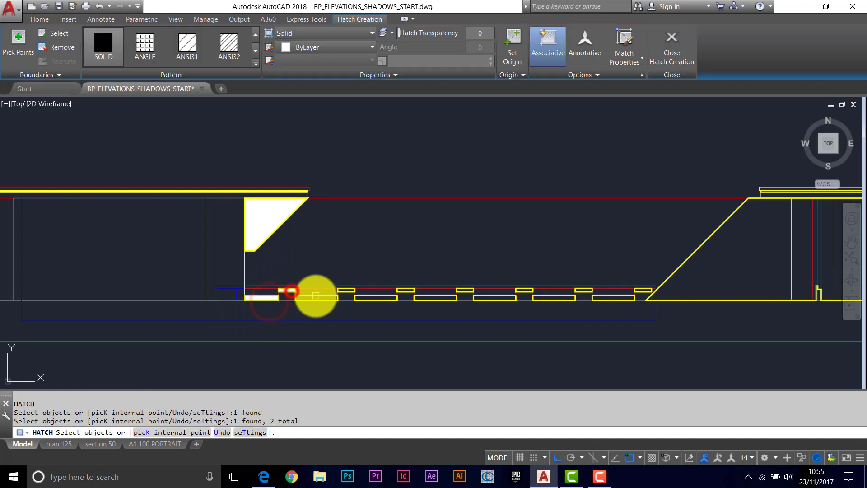
click(316, 297)
click(345, 289)
click(375, 294)
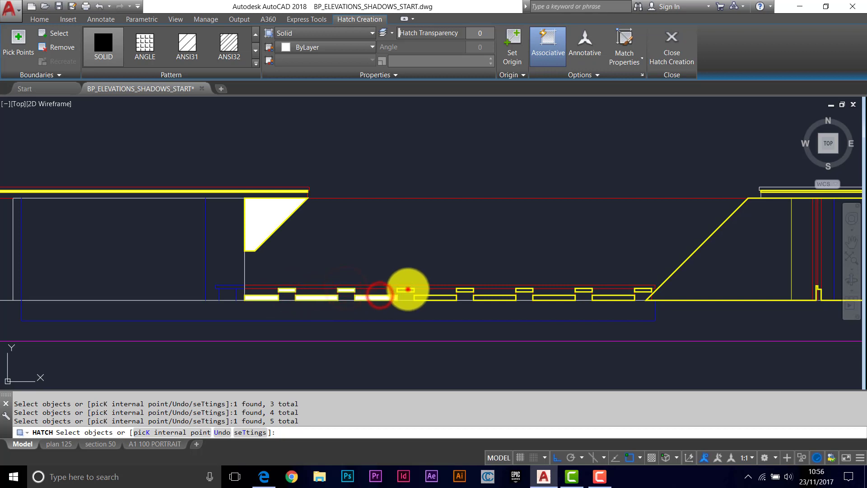
click(406, 290)
click(432, 296)
click(466, 290)
click(495, 297)
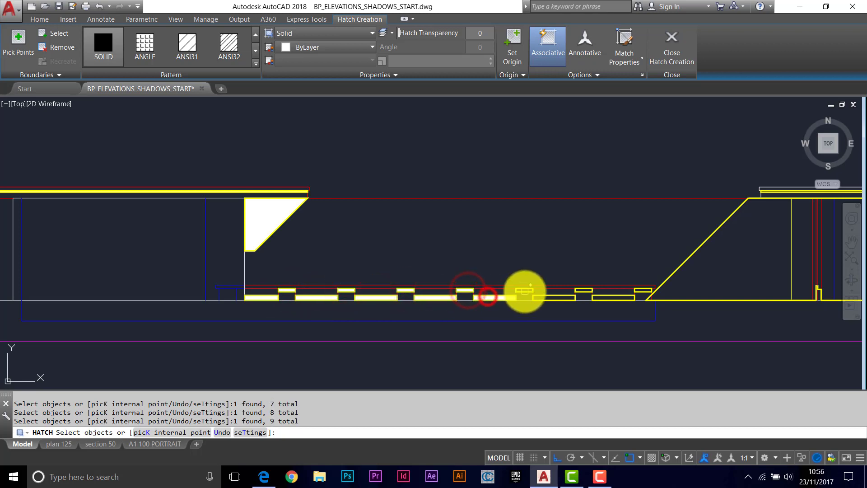
click(524, 291)
click(549, 296)
click(583, 291)
click(618, 297)
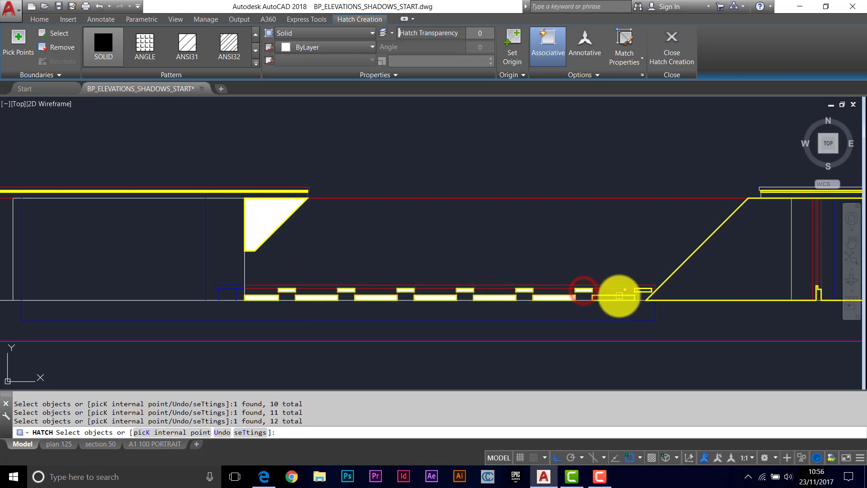
click(639, 294)
key(Return)
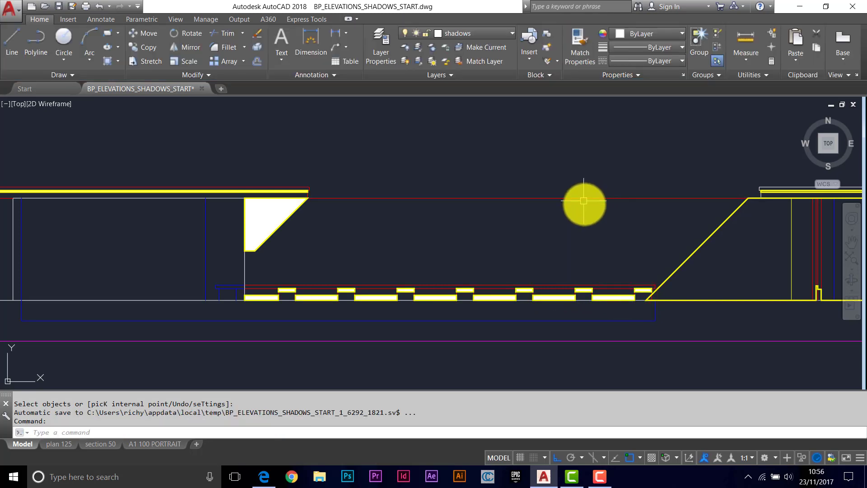
key(Return)
mouse_move(691, 238)
middle_down()
mouse_move(438, 215)
mouse_move(199, 253)
mouse_move(210, 259)
middle_up()
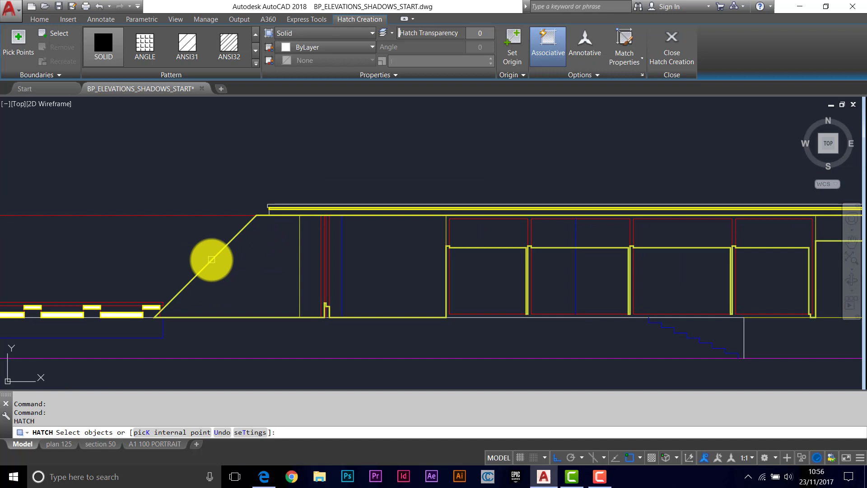
Solid-hatch the sloped area under the right roof by internal point, then the roof-edge strip by its line
click(212, 259)
key(Return)
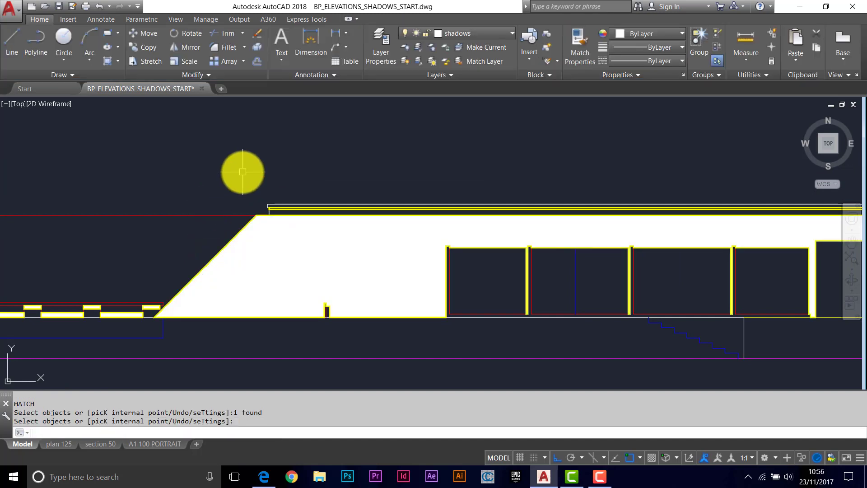
key(Return)
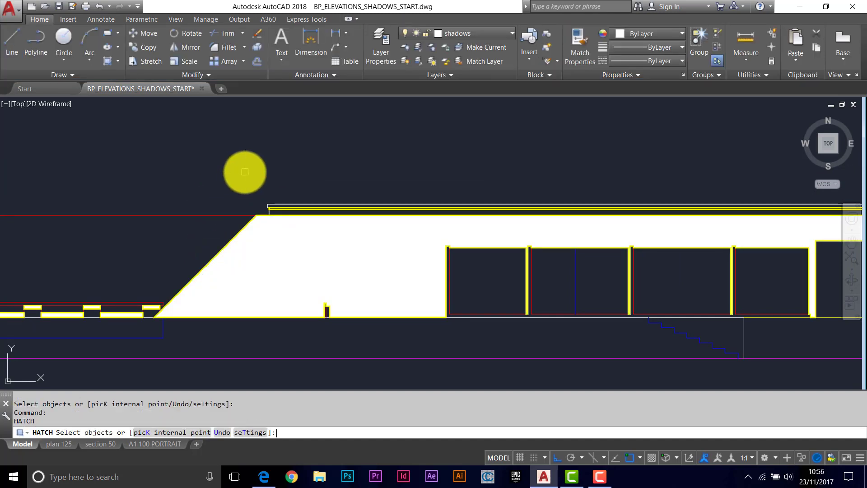
click(303, 209)
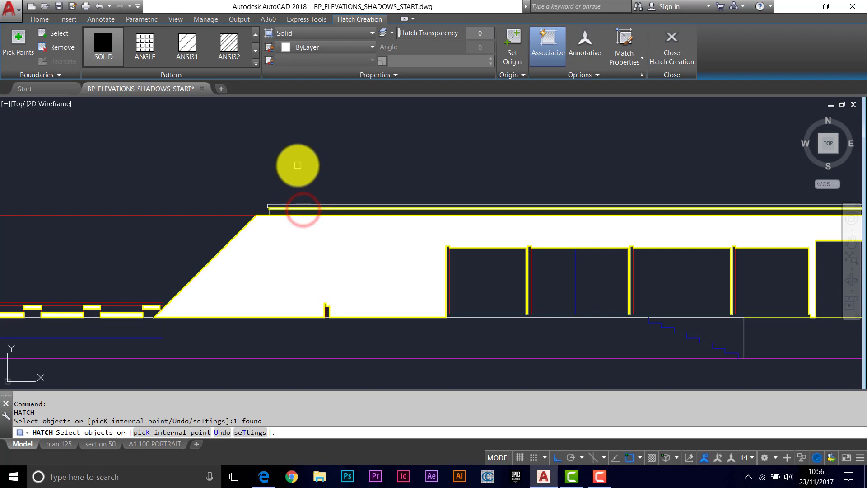
key(Return)
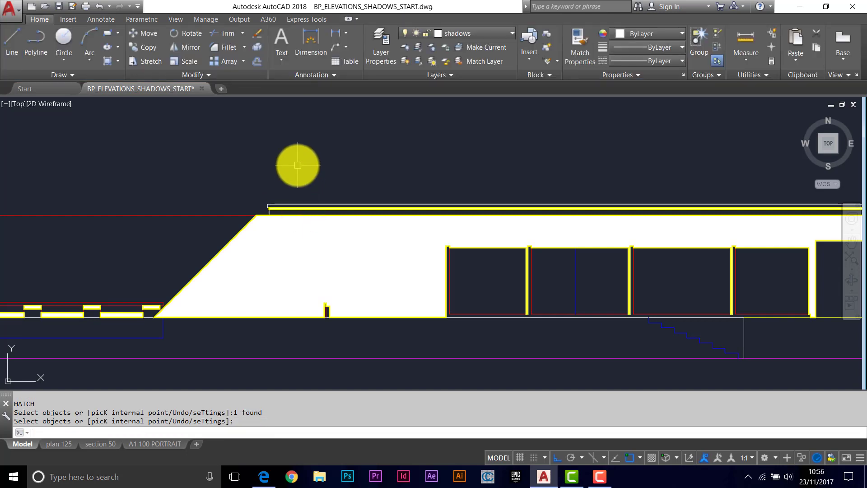
scroll(297, 165, down, 4)
scroll(298, 167, up, 3)
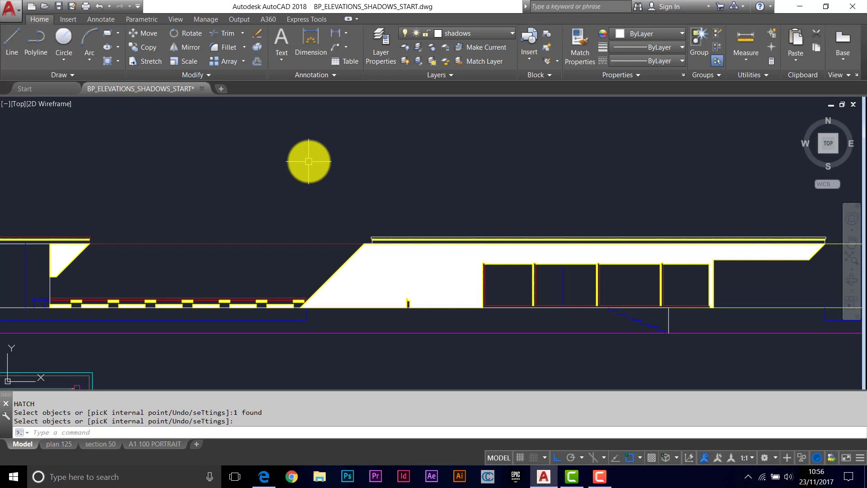
Hide the yellow shadow outlines by switching off polyline_shadows and project_shadows in the Layer list
click(509, 37)
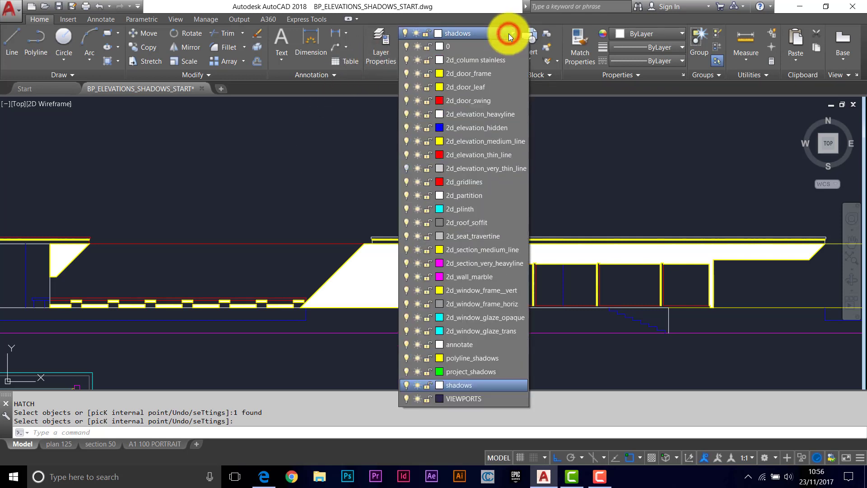
click(406, 357)
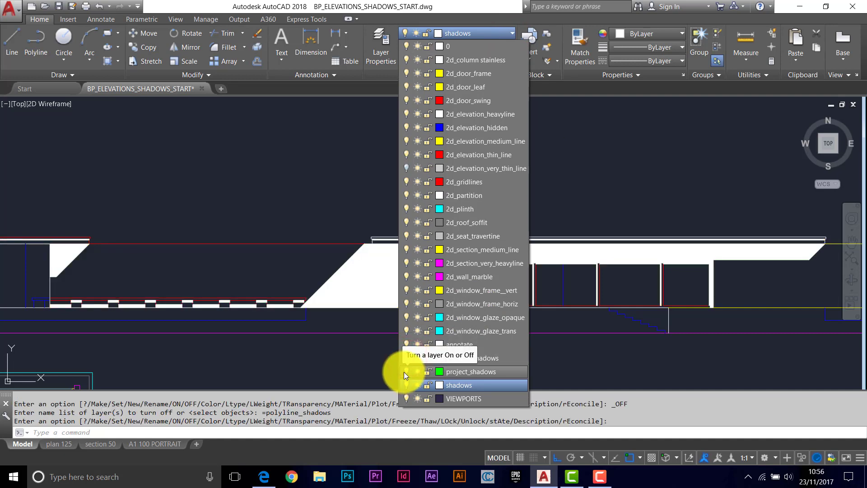
click(404, 372)
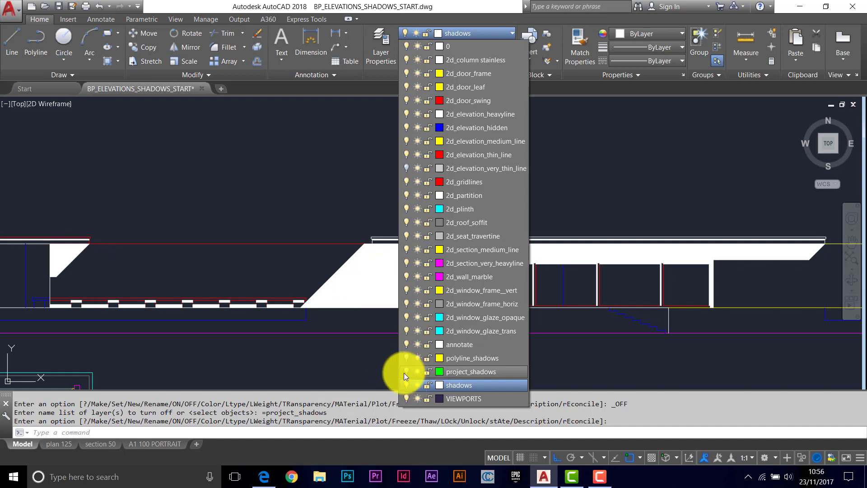
click(252, 217)
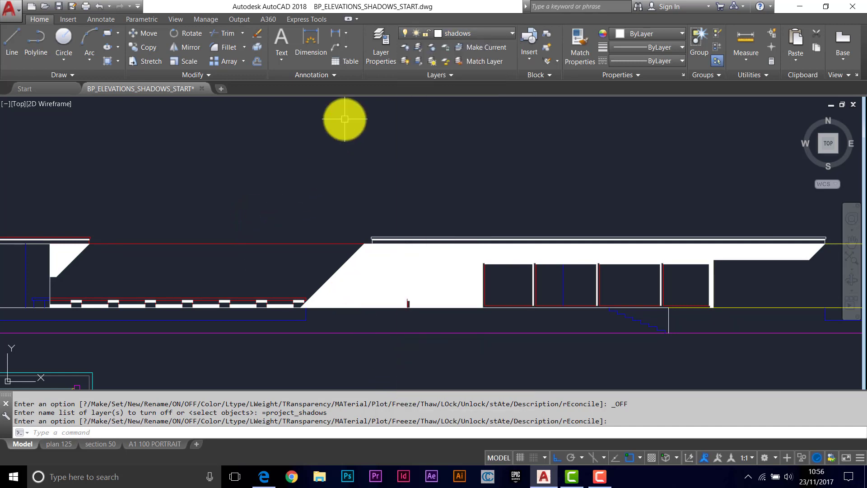
Set the shadows layer's transparency to 50 in the Layer Properties Manager
click(384, 46)
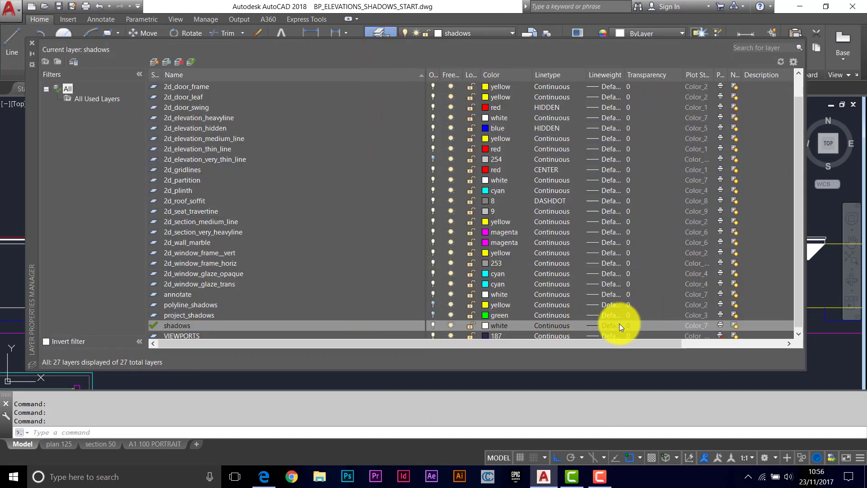
click(632, 325)
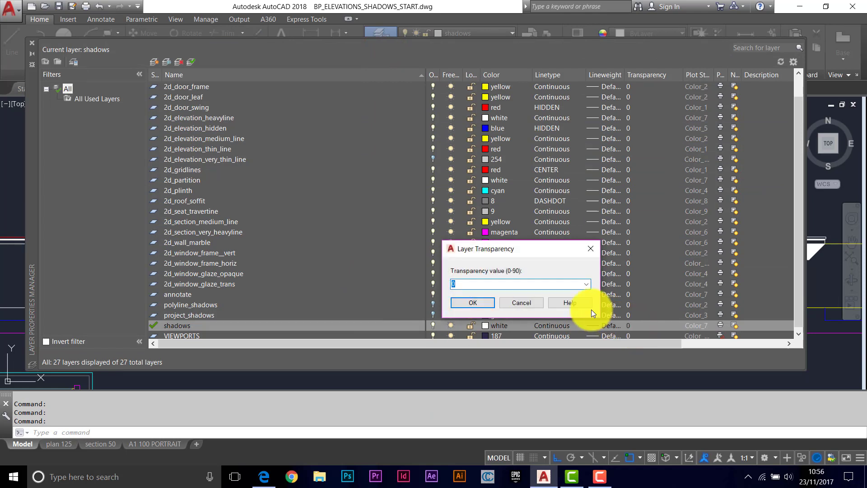
click(587, 284)
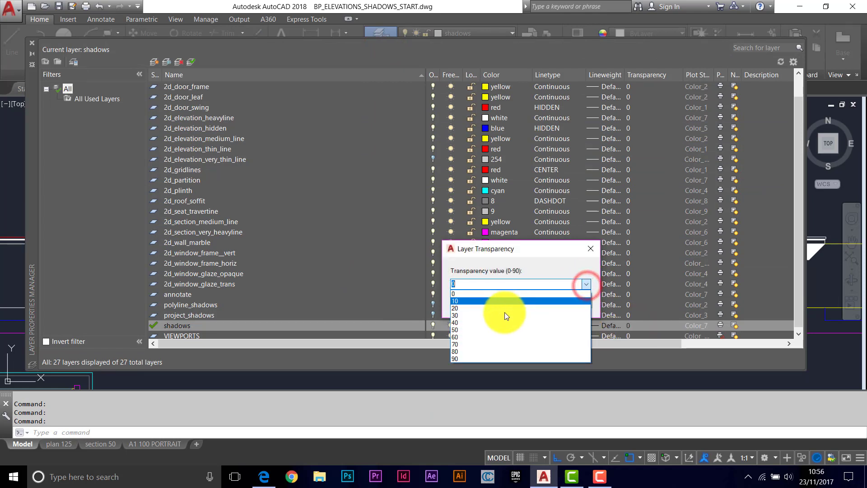
click(455, 329)
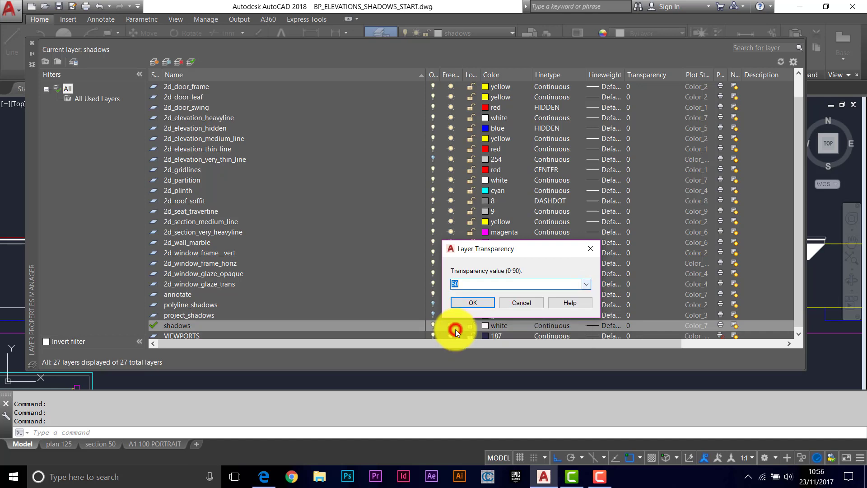
click(470, 302)
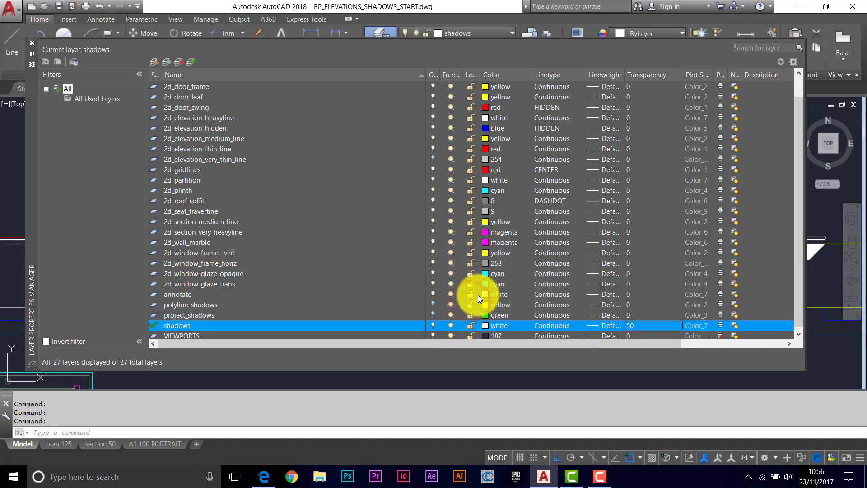
click(30, 42)
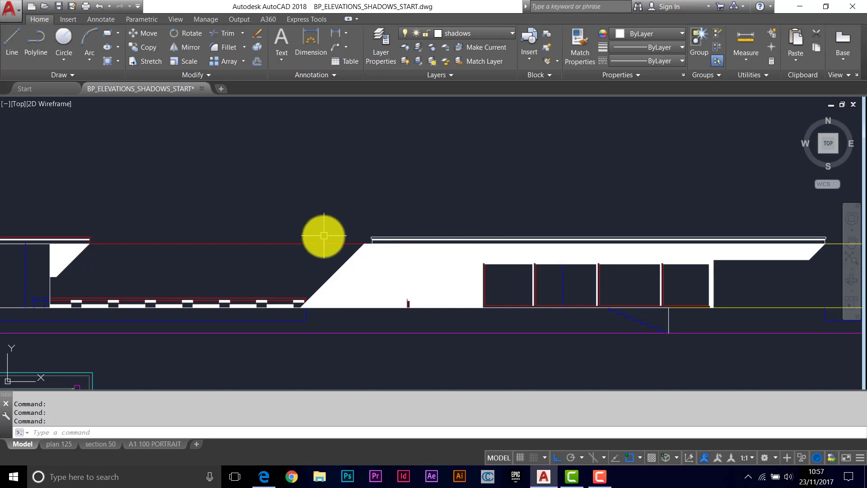
Send the five white shadow hatches behind the elevation linework with Draw Order
scroll(319, 235, down, 1)
scroll(326, 247, up, 1)
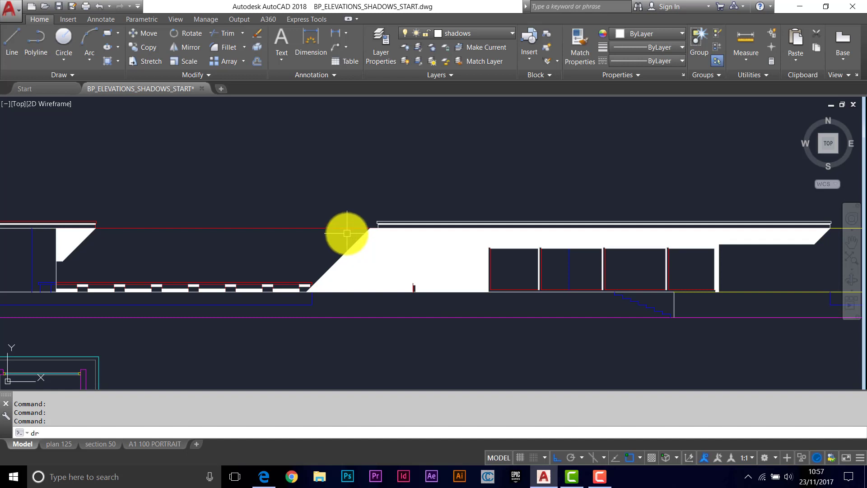
key(Return)
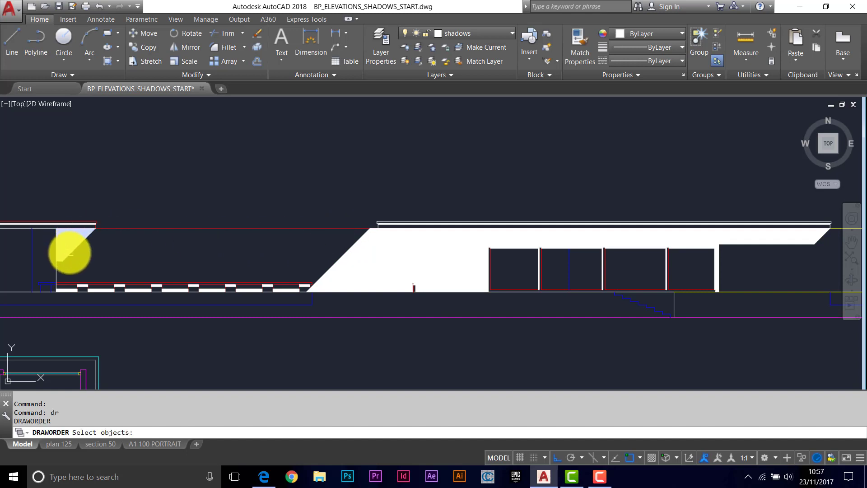
click(70, 252)
click(62, 224)
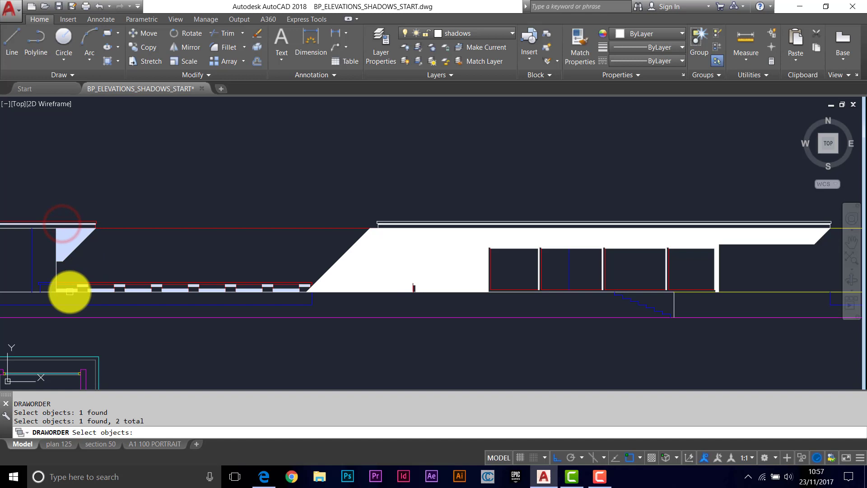
click(69, 291)
click(342, 262)
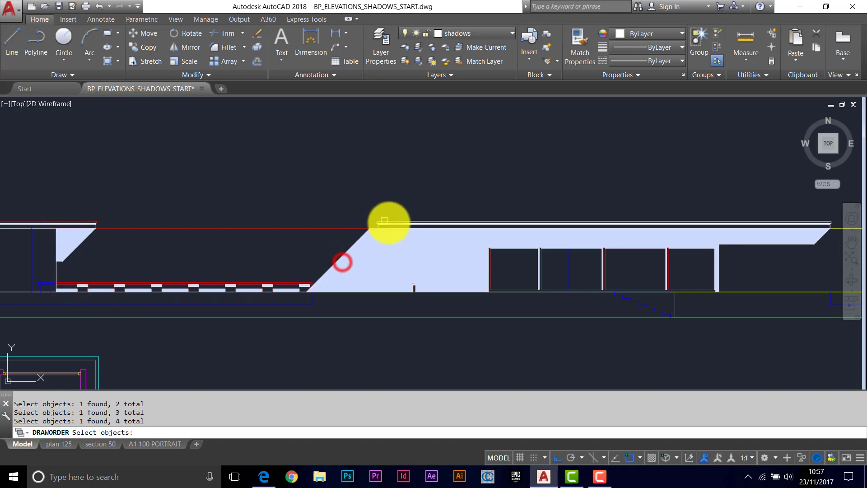
click(392, 225)
key(Return)
key(Return)
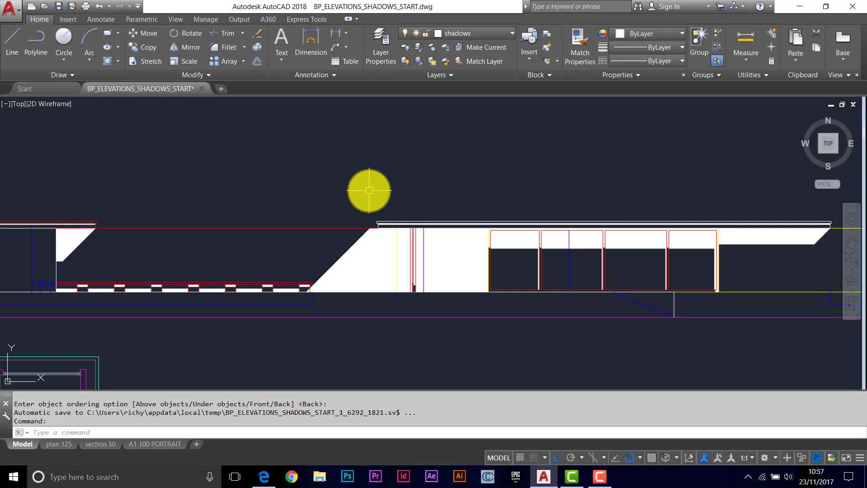
Zoom and pan to frame the four glazed window panels of the east elevation
scroll(409, 187, down, 2)
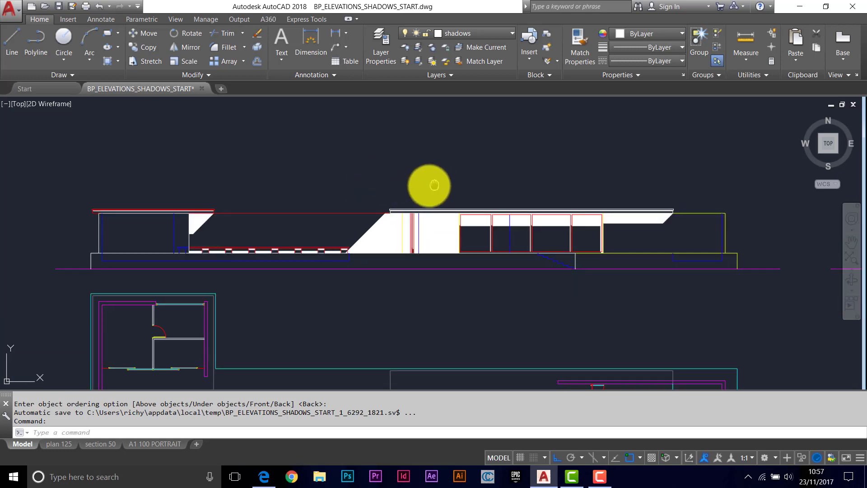
middle_drag(435, 185, 406, 191)
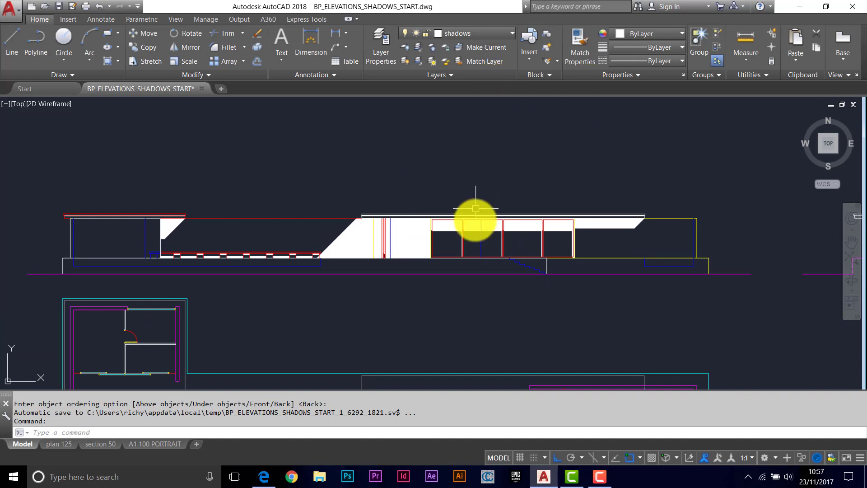
scroll(483, 244, up, 3)
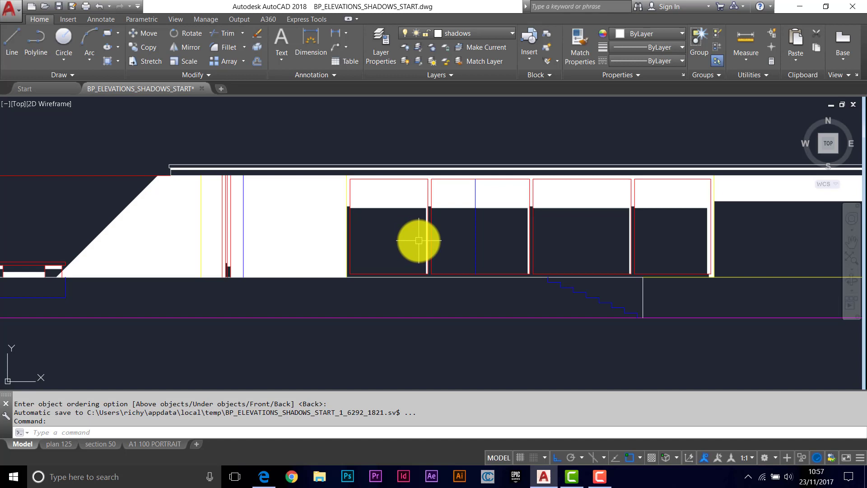
scroll(394, 235, down, 2)
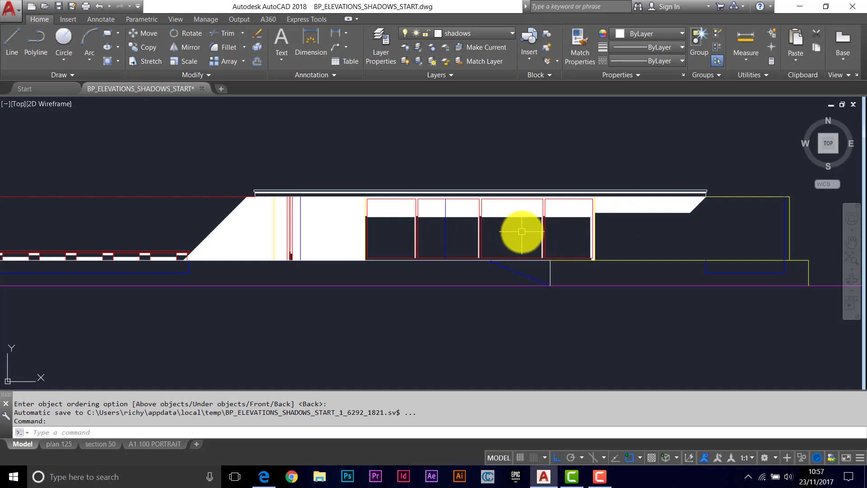
Add a glass layer with colour 163 and transparency 50, and set it current
click(383, 50)
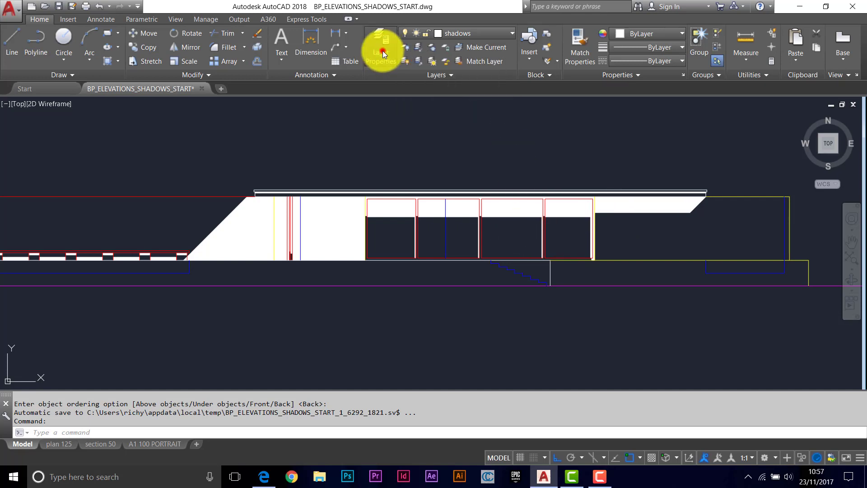
click(153, 61)
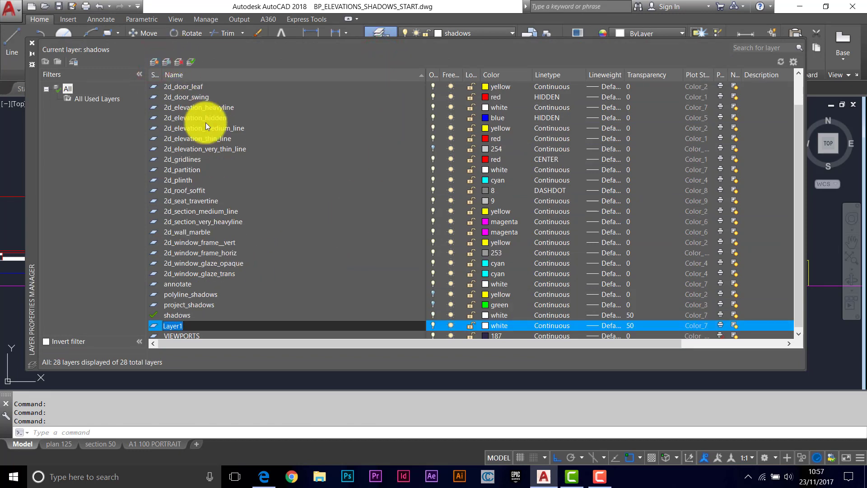
click(485, 325)
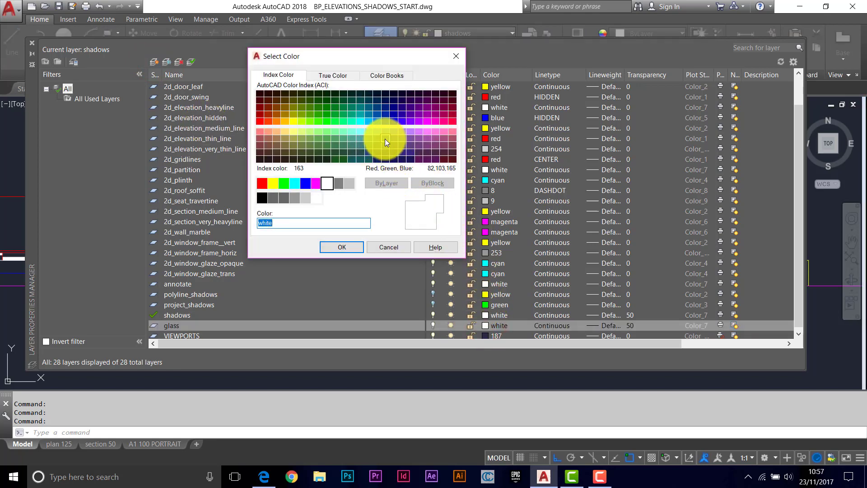
click(385, 139)
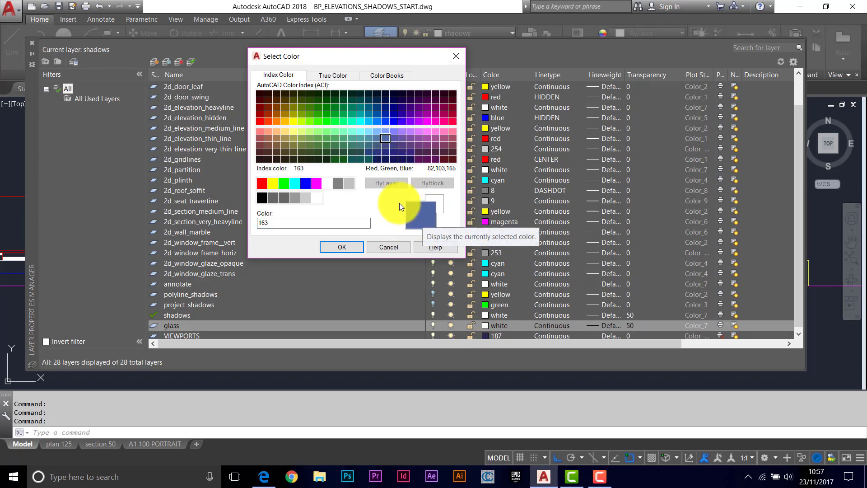
click(346, 248)
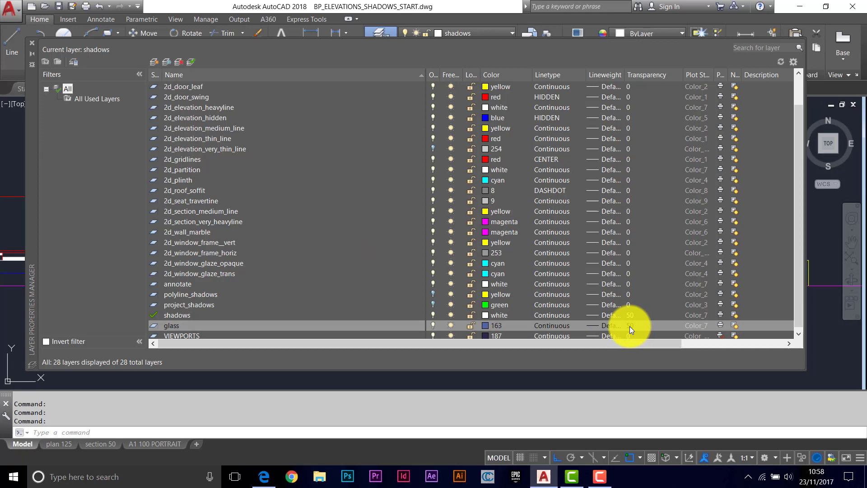
click(190, 62)
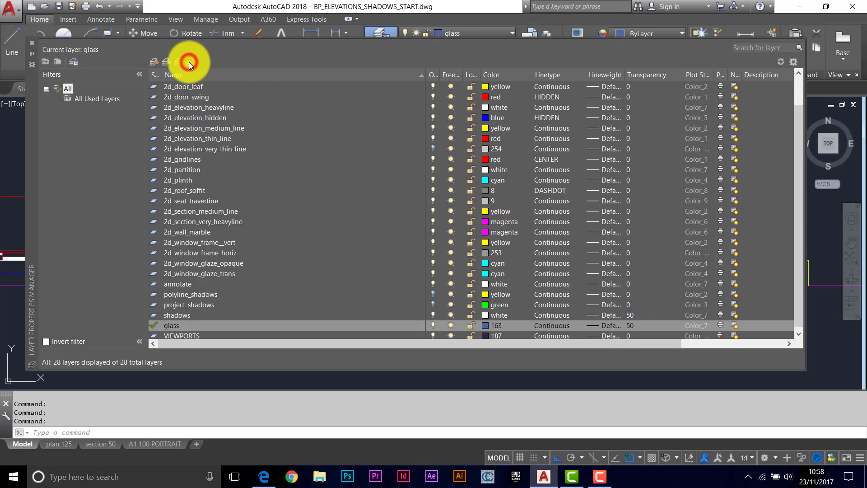
Start a Solid hatch and select the frame lines of the first two window panels as boundaries
click(30, 44)
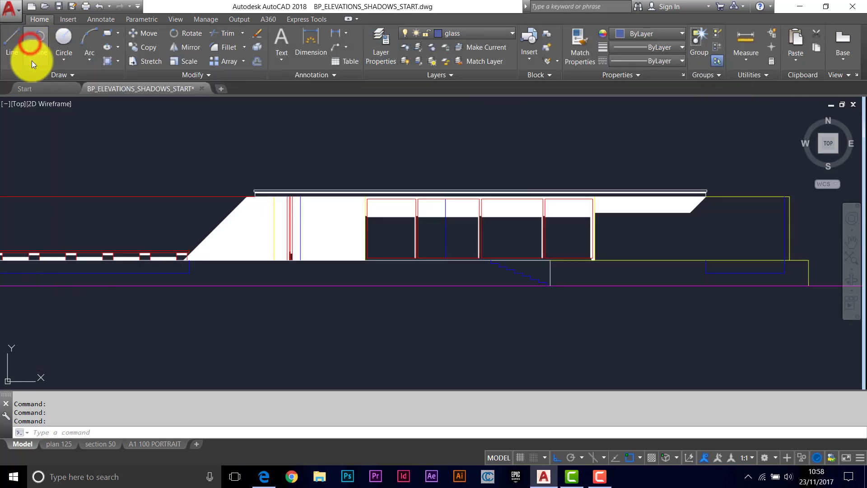
scroll(511, 267, up, 2)
middle_drag(513, 264, 430, 276)
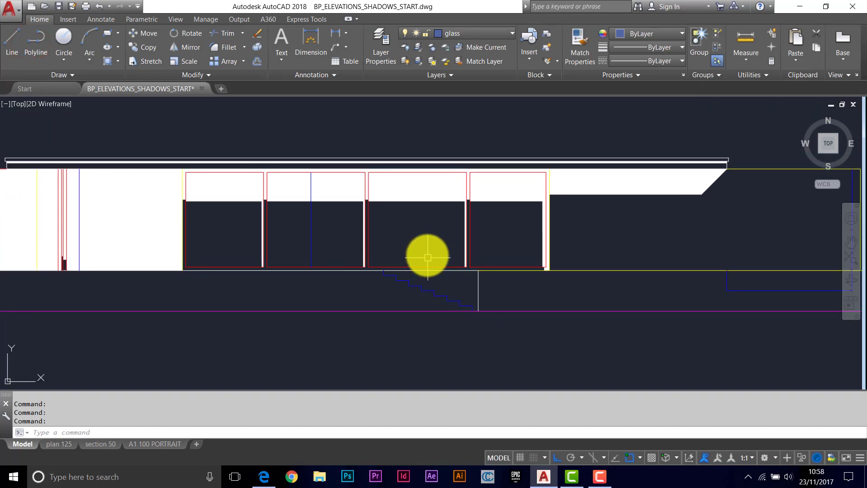
click(110, 61)
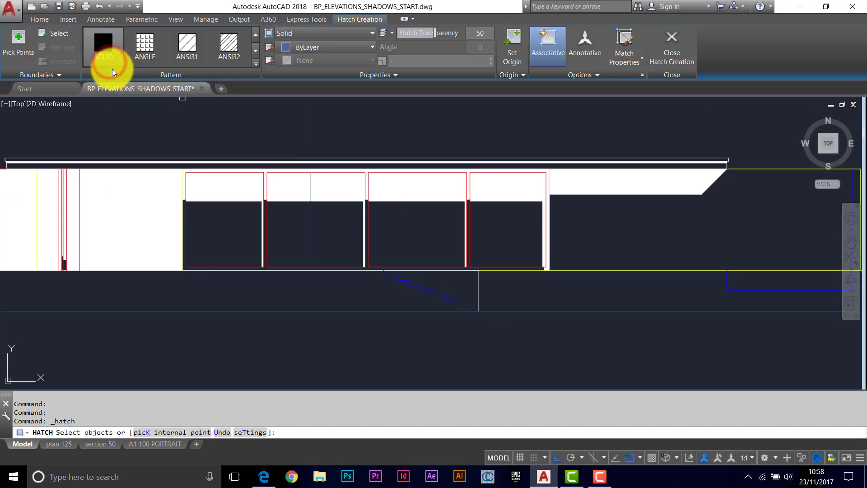
click(48, 31)
click(188, 229)
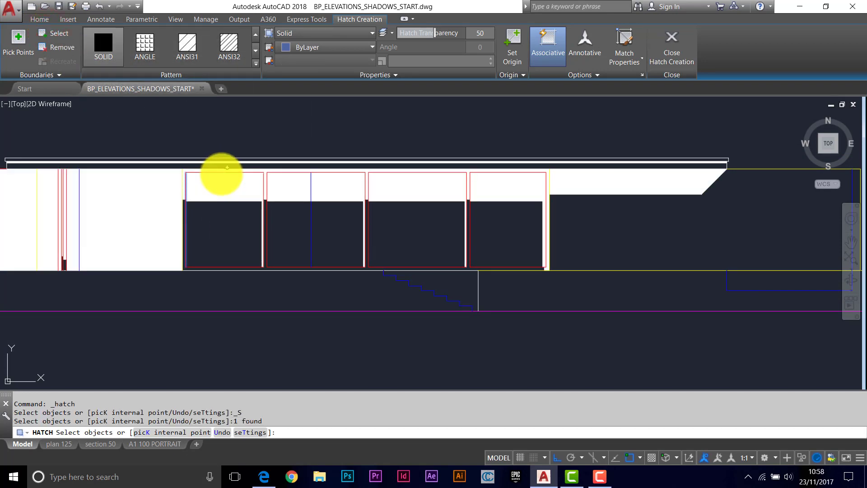
click(221, 174)
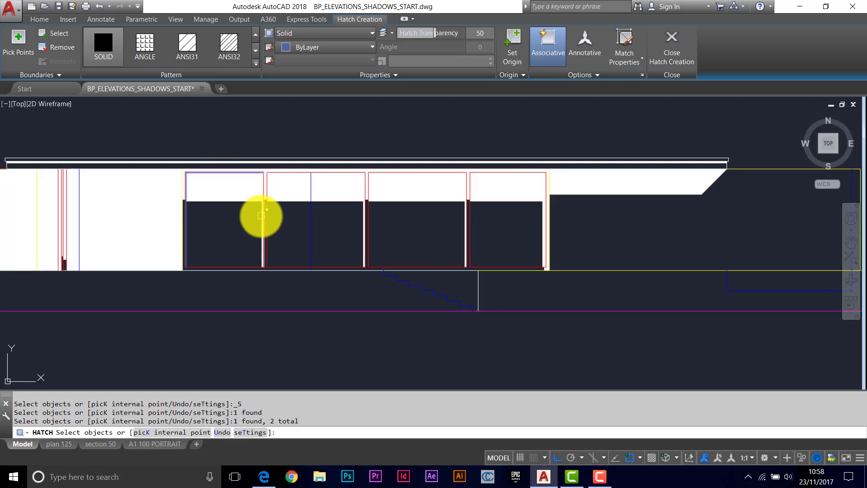
click(261, 215)
click(236, 264)
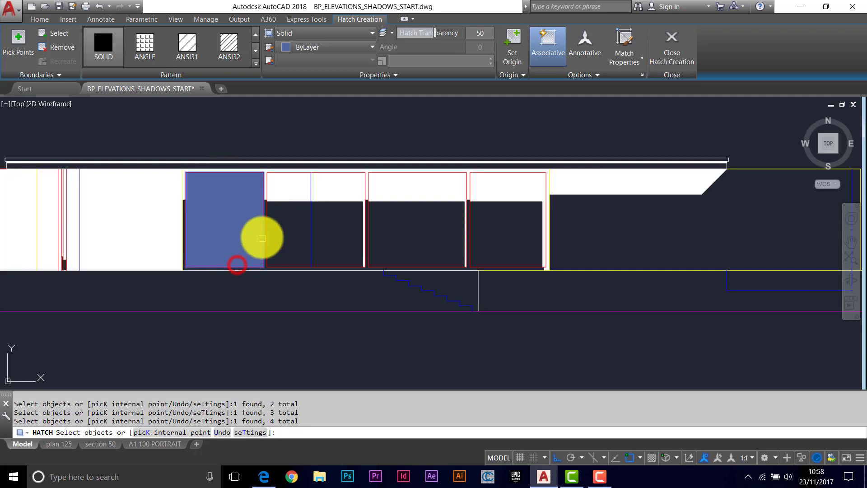
click(268, 238)
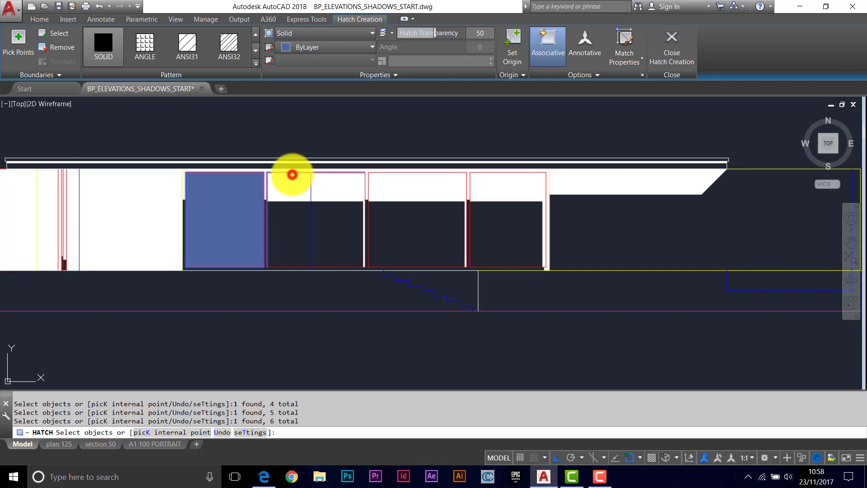
click(365, 187)
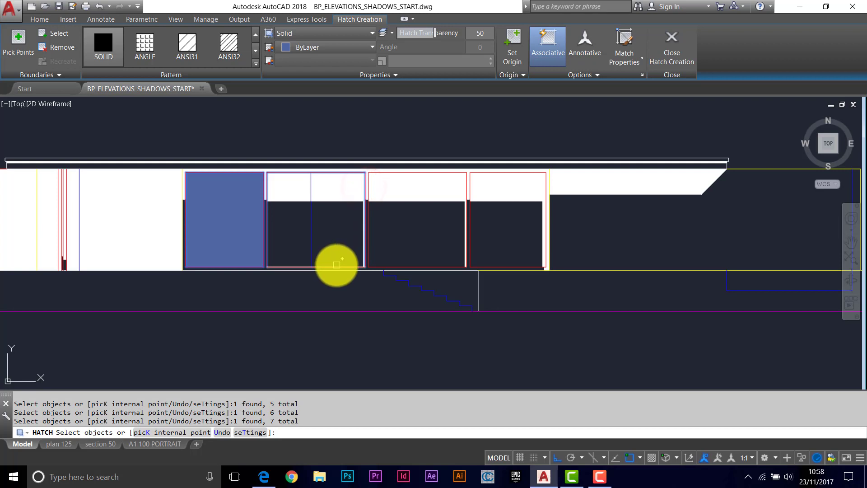
click(337, 265)
click(368, 241)
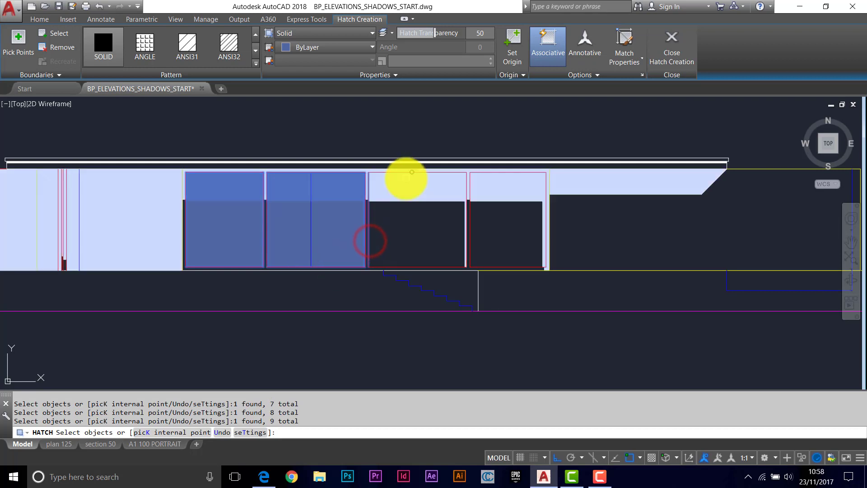
Add the third and fourth window frames as boundaries and commit the blue glass hatch
click(407, 176)
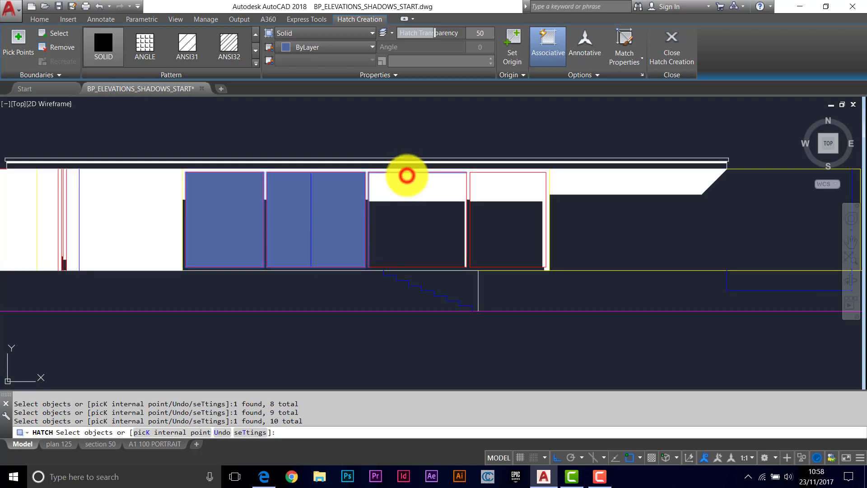
click(465, 186)
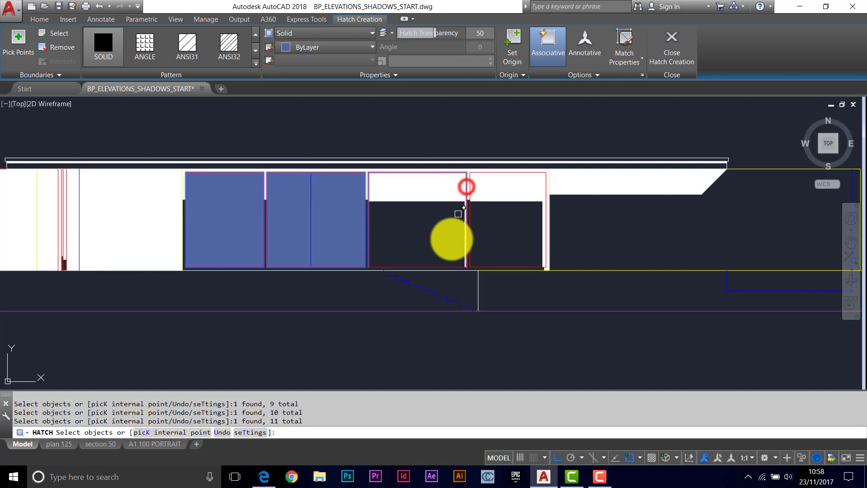
click(442, 265)
click(472, 238)
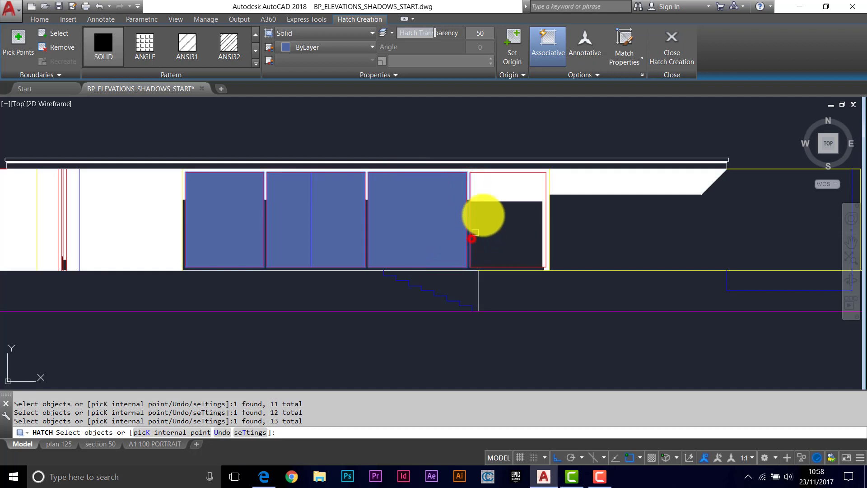
click(500, 175)
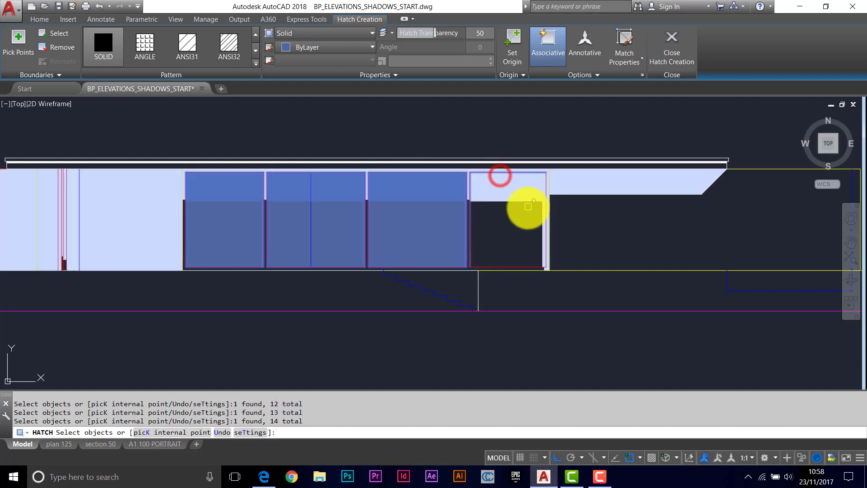
click(544, 183)
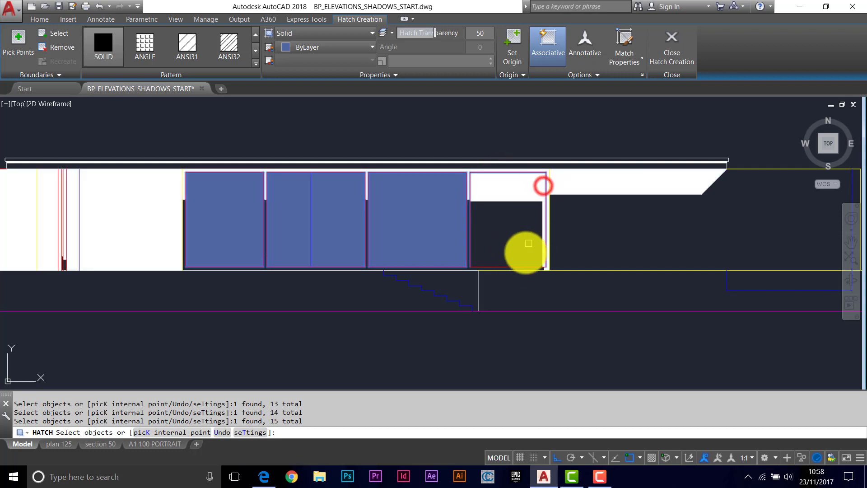
click(520, 265)
key(Return)
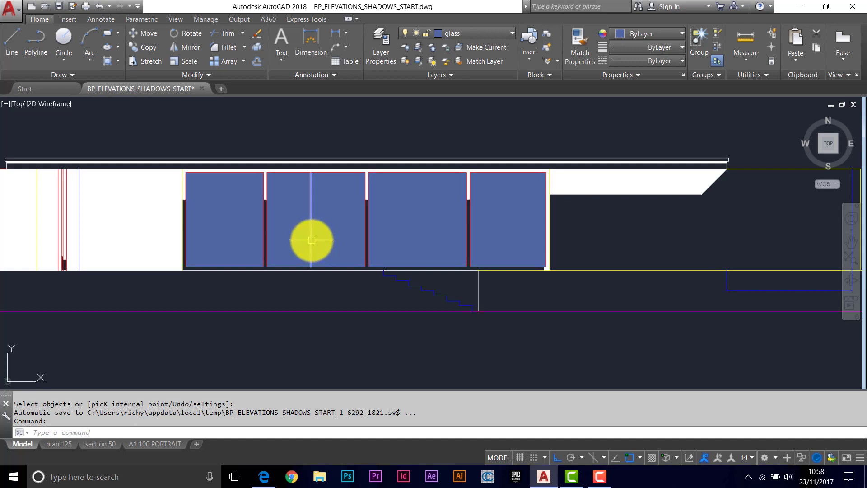
Send the glass hatch behind the linework with the DR draw-order command
text(dr)
key(Return)
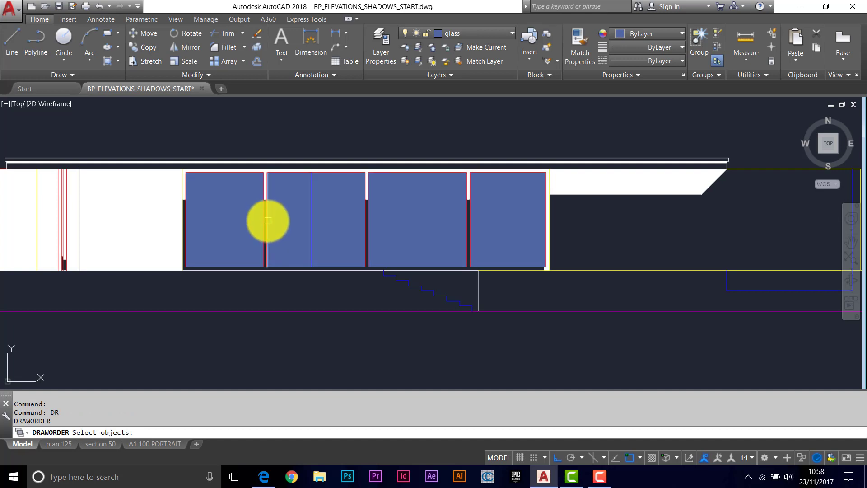
click(404, 221)
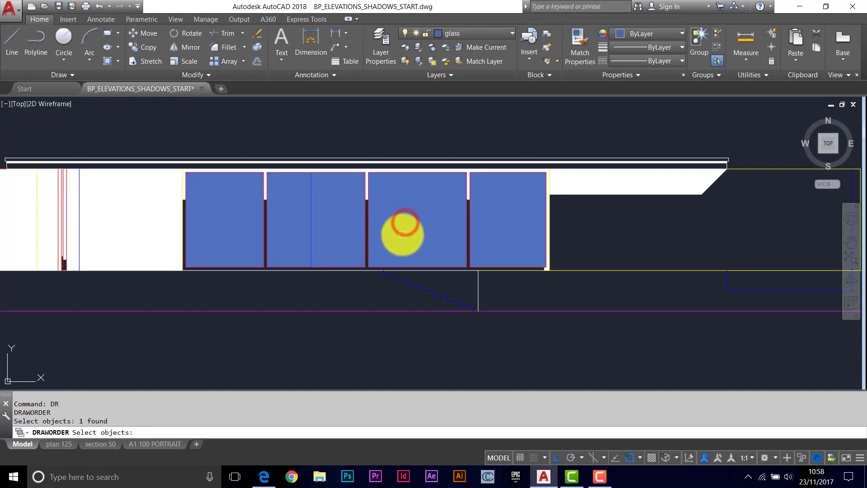
key(Return)
key(Return)
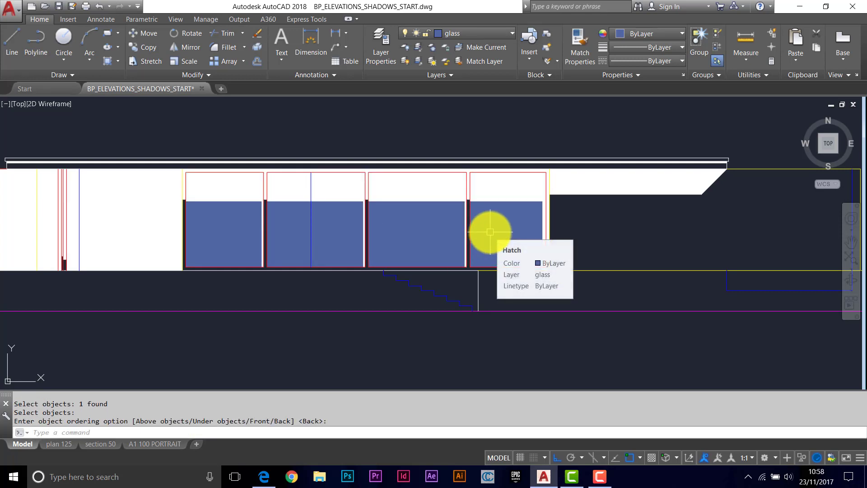
Turn on the 2d_elevation_very_thin_line layer and recentre the view on the elevation
click(512, 33)
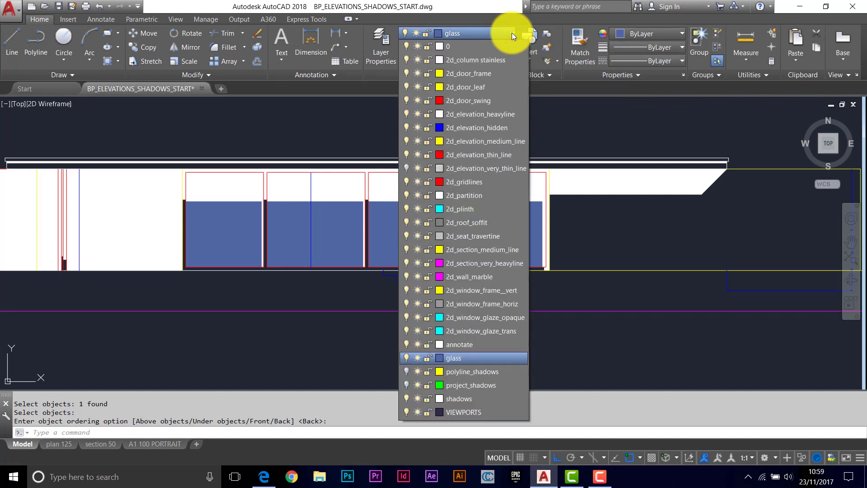
click(407, 168)
click(602, 294)
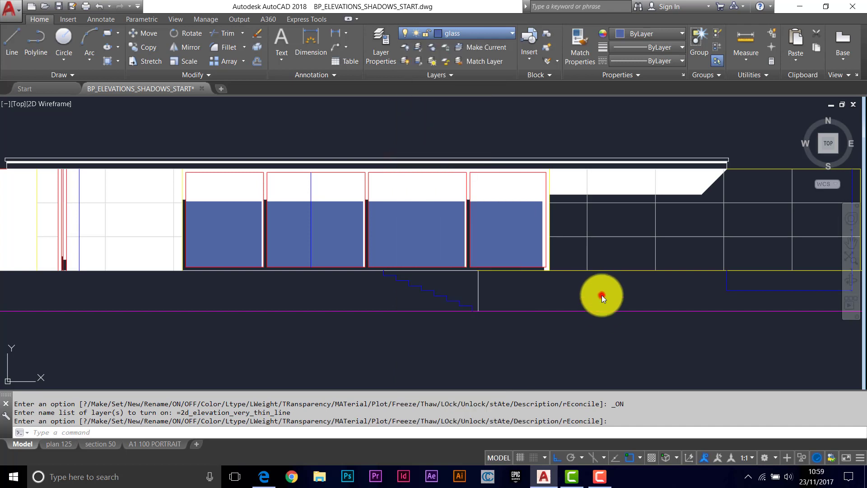
scroll(580, 257, down, 3)
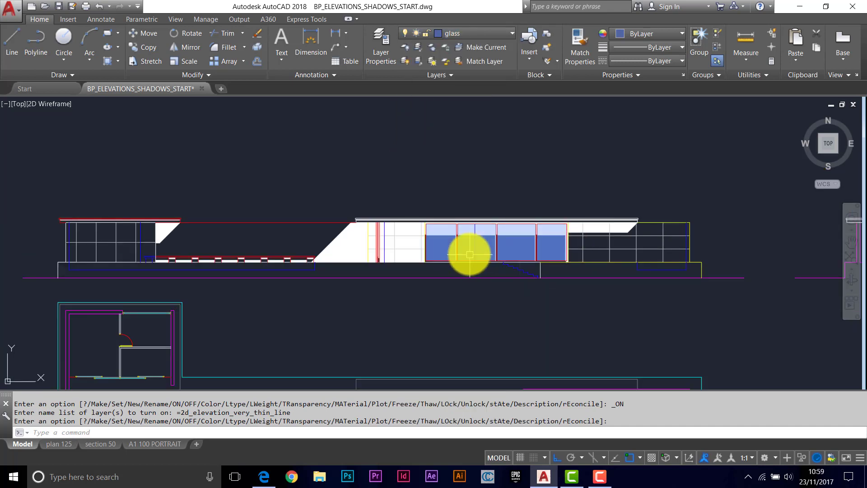
middle_drag(471, 252, 495, 228)
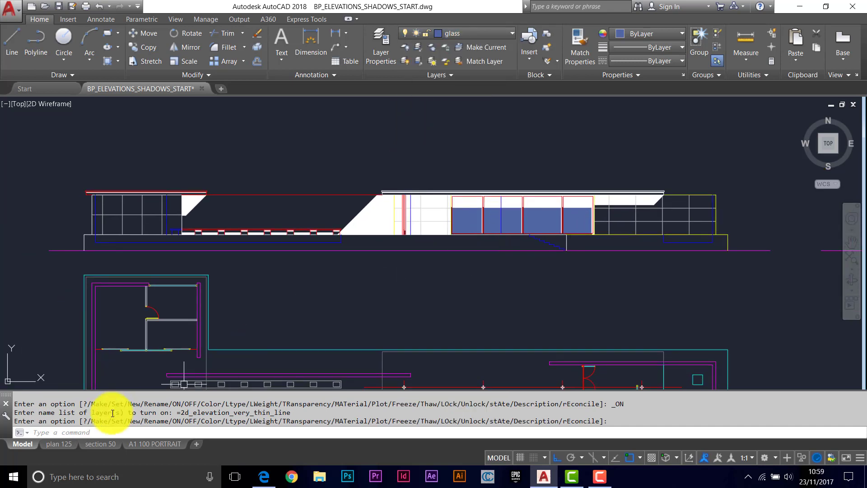
Switch to the A1 100 PORTRAIT layout and bring the East Elevation into view
click(153, 447)
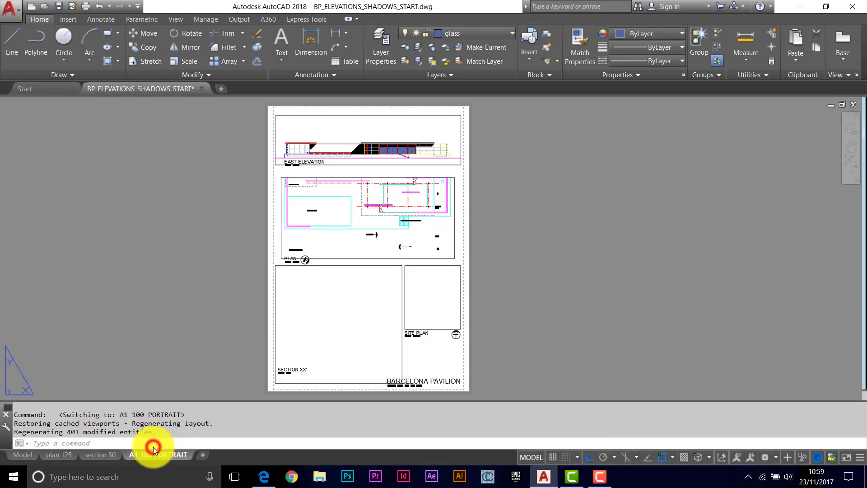
scroll(358, 149, up, 6)
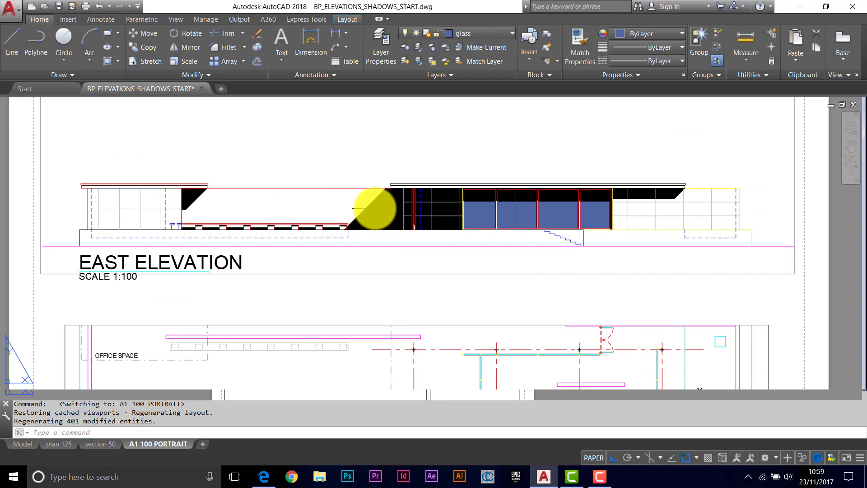
middle_drag(373, 207, 411, 218)
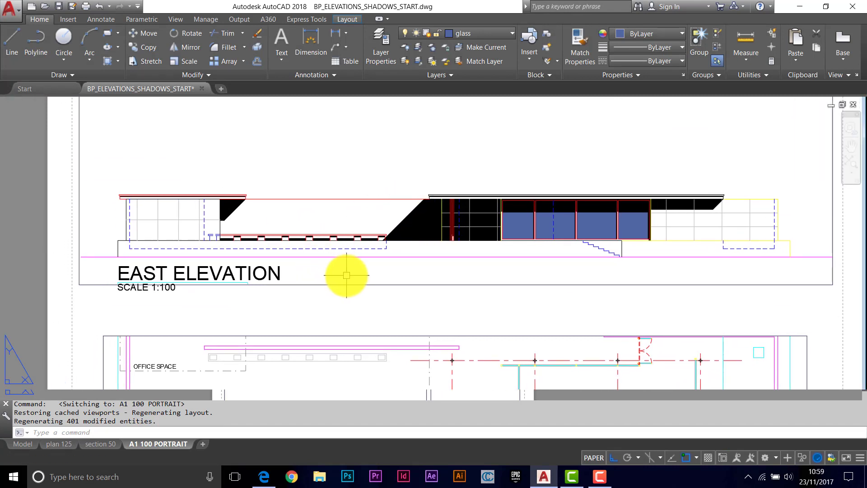
Open the A1 100 PORTRAIT page setup (DWG To PDF, ISO A1, BLACK-AND-COLOUR.ctb) for editing
right_click(153, 442)
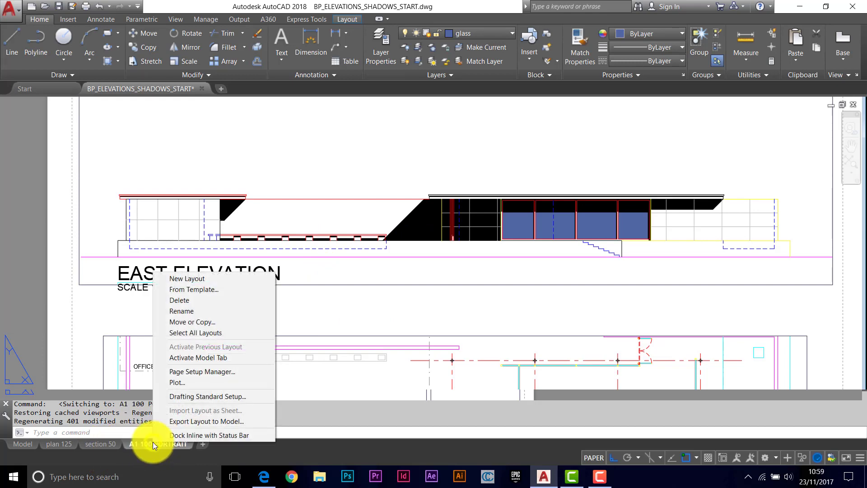
click(199, 371)
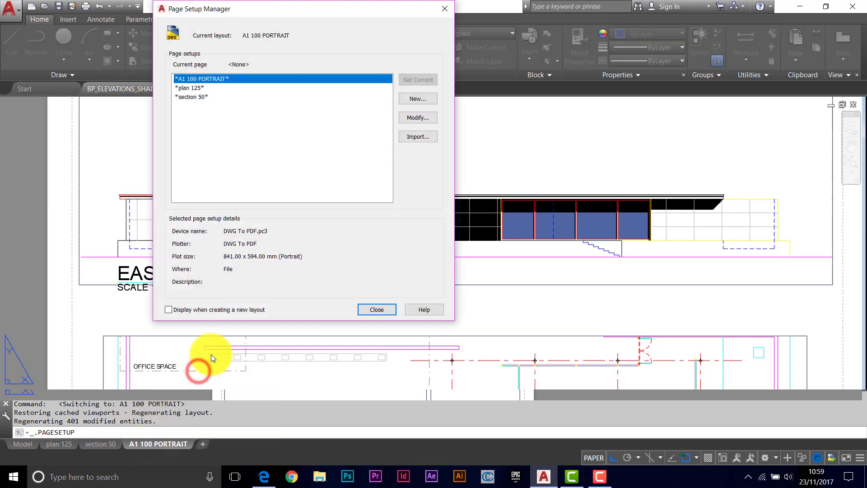
click(421, 117)
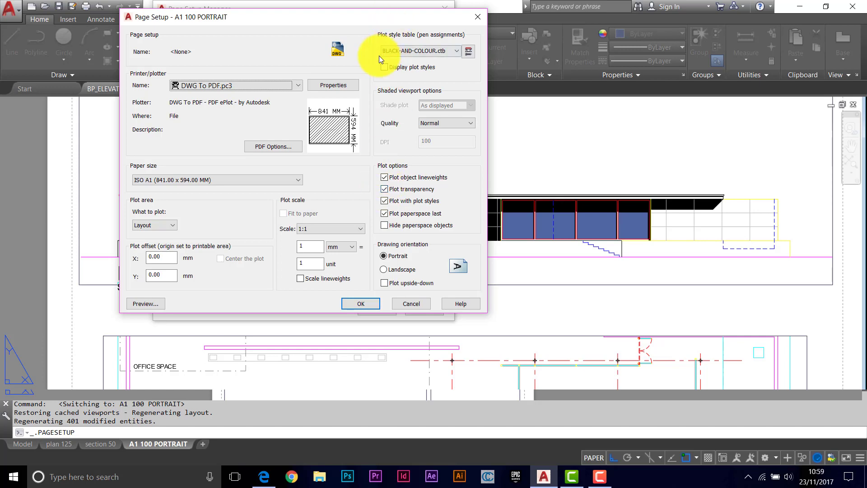
Preview the plot and zoom in on the East Elevation glazing
click(145, 303)
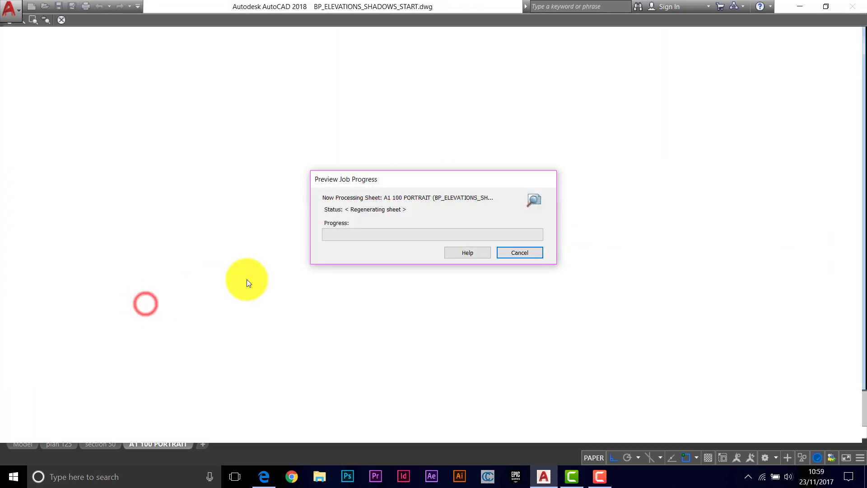
scroll(453, 146, up, 8)
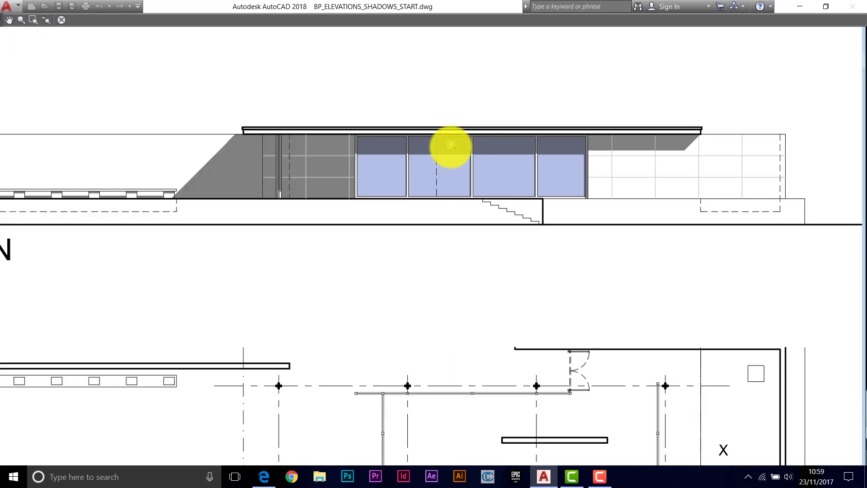
scroll(487, 151, up, 3)
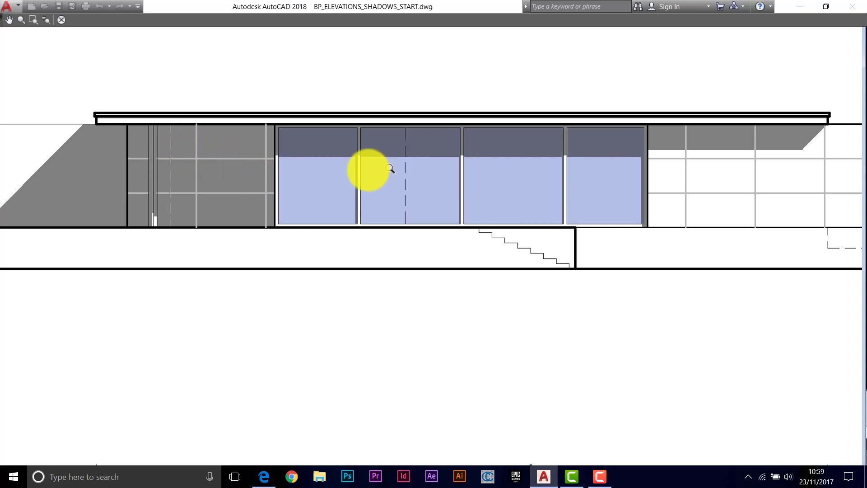
scroll(347, 177, down, 5)
middle_drag(325, 175, 429, 186)
Check the grey transparent shadows along the left end of the East Elevation
scroll(487, 180, up, 4)
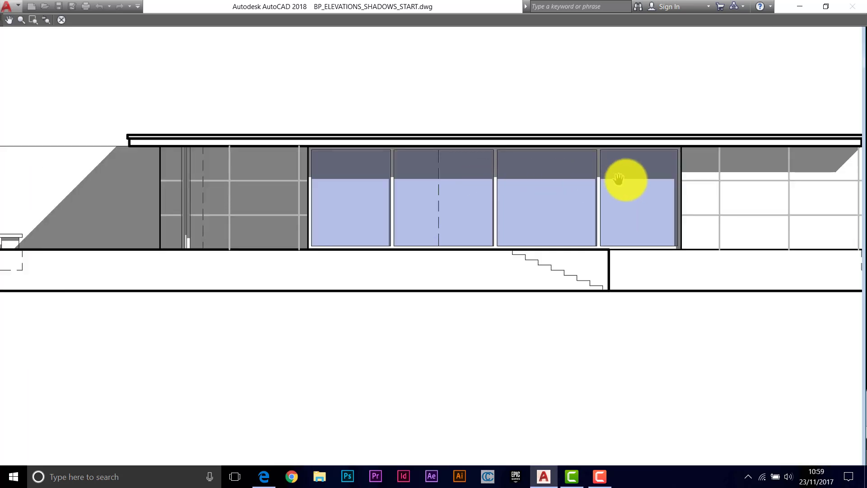
scroll(691, 170, up, 2)
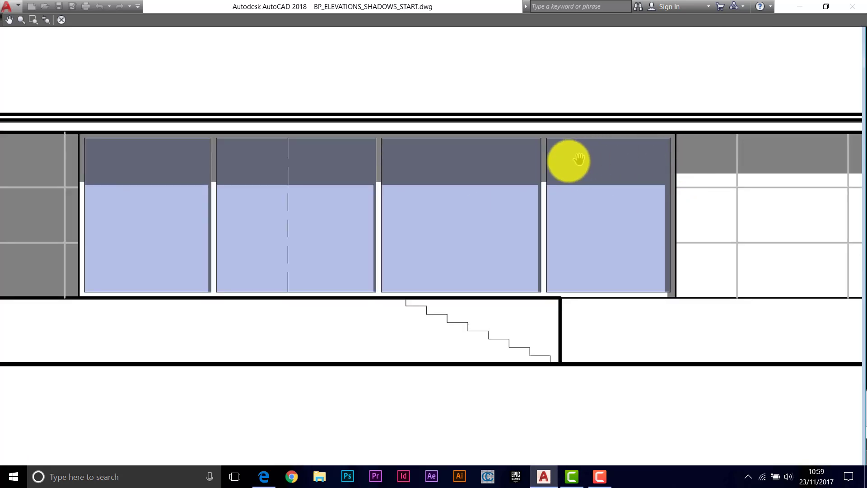
scroll(416, 182, down, 2)
scroll(416, 182, down, 2)
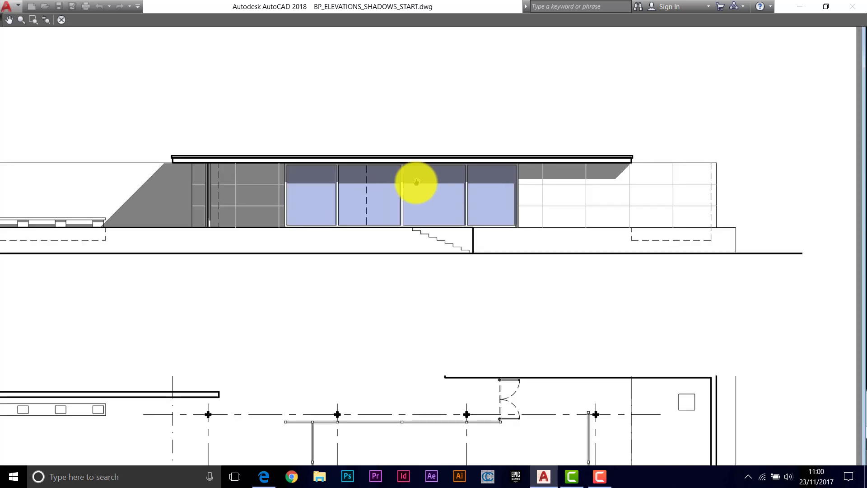
middle_drag(205, 198, 519, 189)
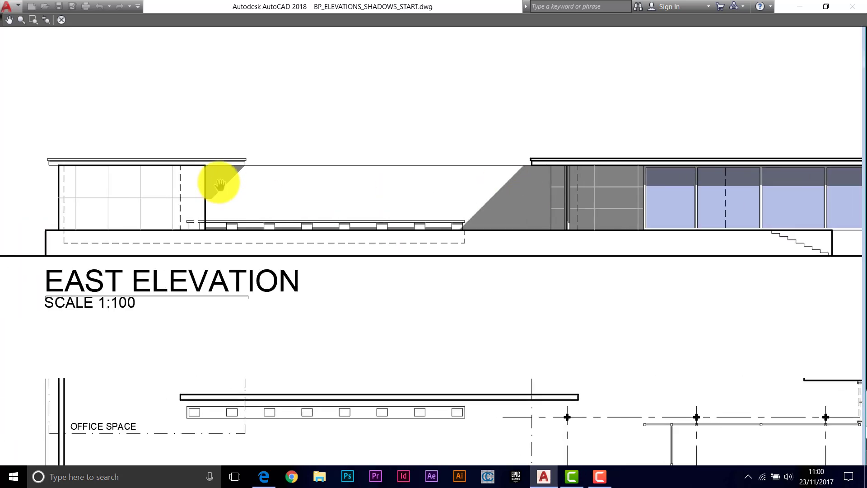
scroll(219, 183, up, 4)
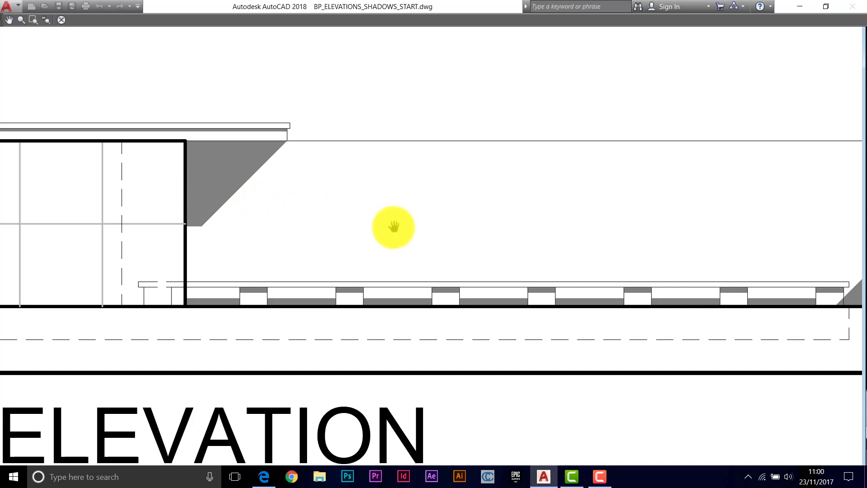
scroll(393, 225, down, 4)
middle_drag(532, 224, 389, 229)
Recheck the light-blue glazing, then zoom out to show the whole A1 sheet
scroll(465, 232, up, 2)
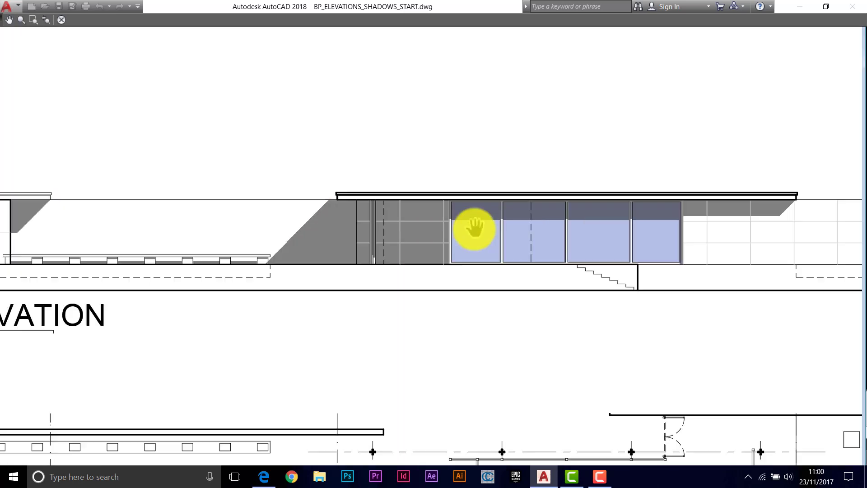
scroll(457, 230, up, 2)
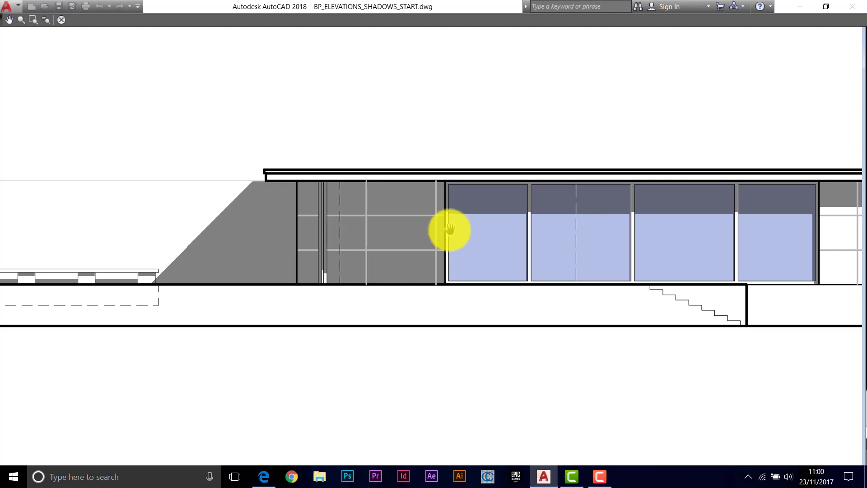
scroll(448, 229, down, 2)
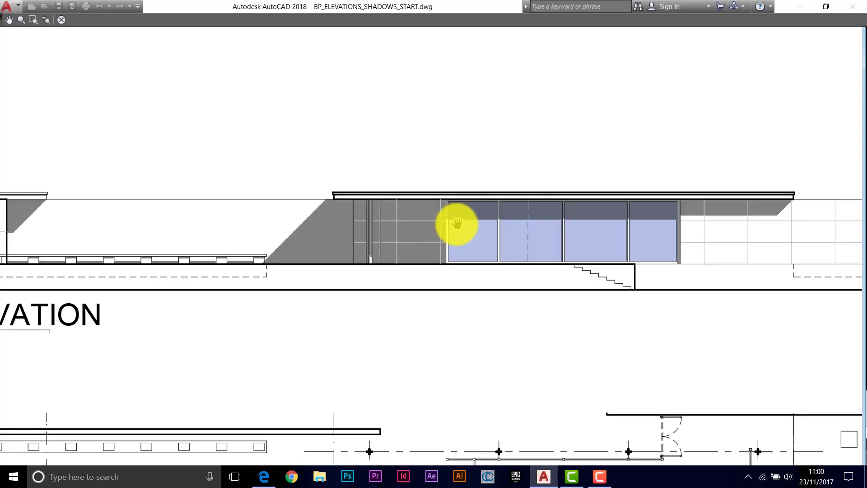
scroll(436, 227, down, 3)
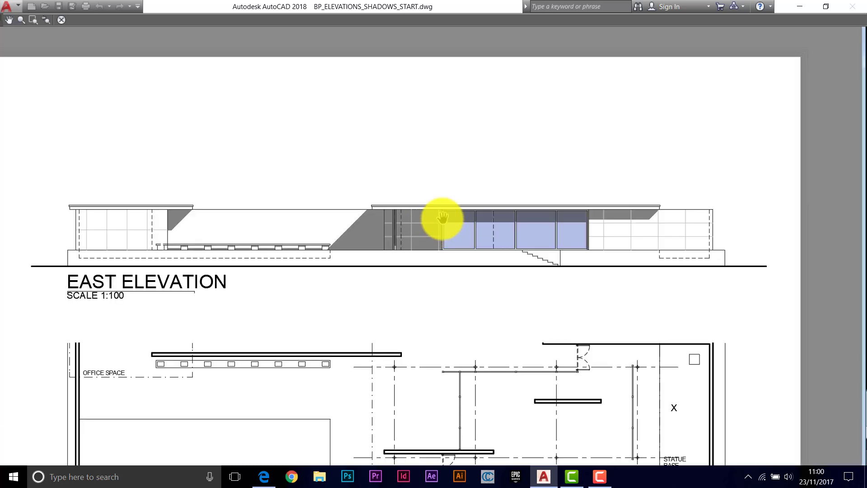
scroll(441, 217, up, 3)
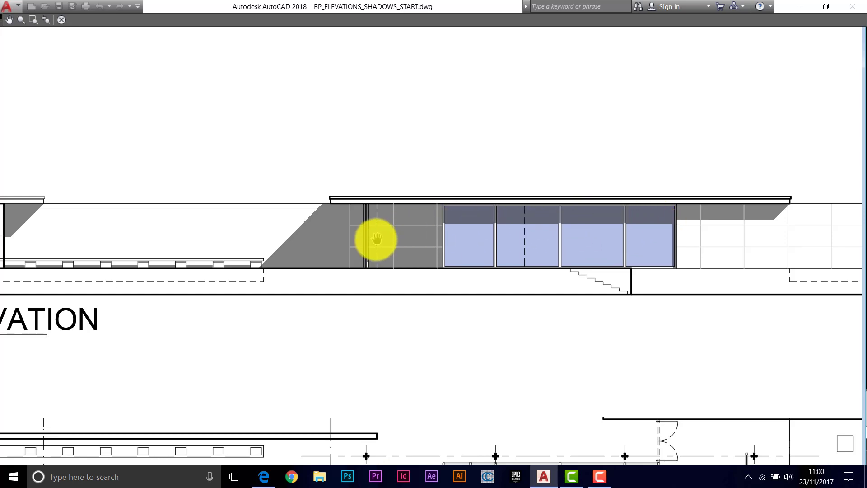
scroll(376, 238, down, 5)
drag(368, 229, 387, 212)
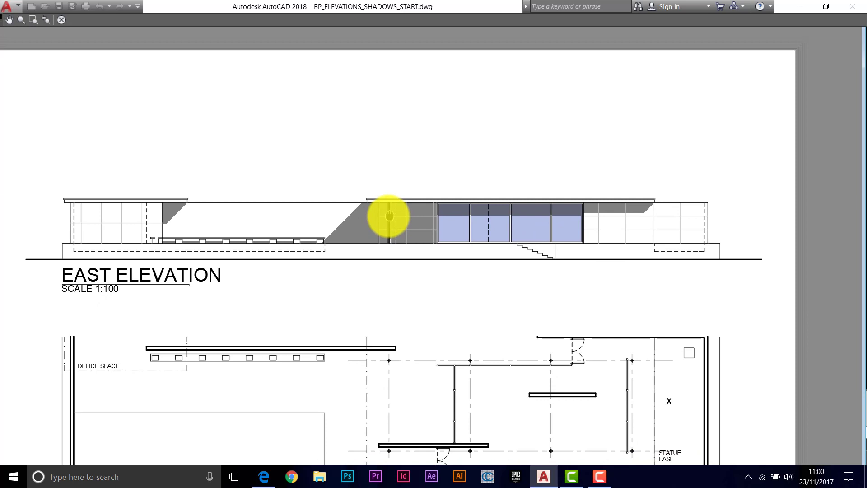
right_click(361, 153)
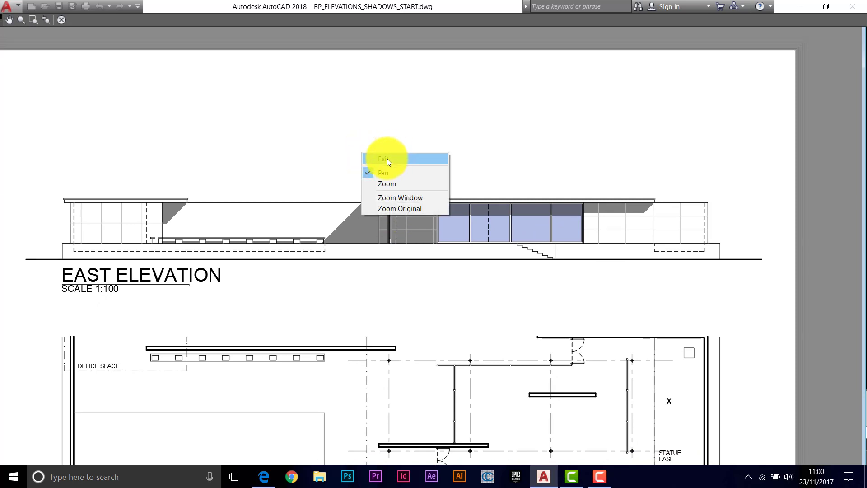
click(334, 121)
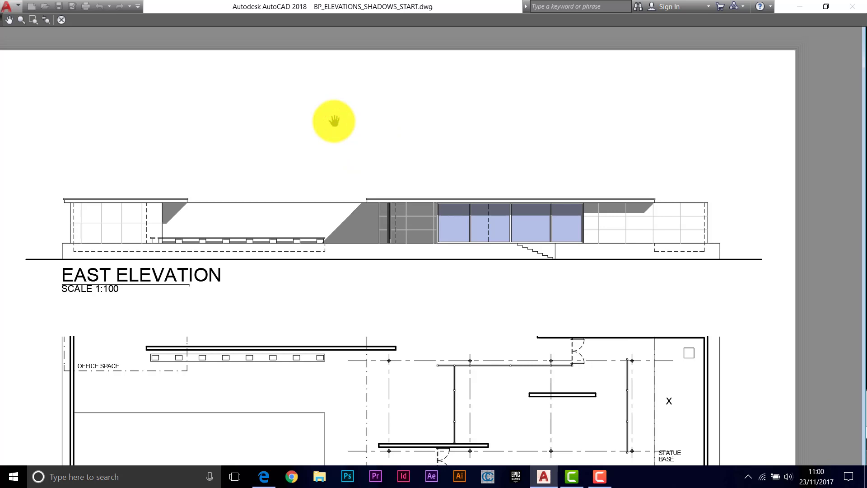